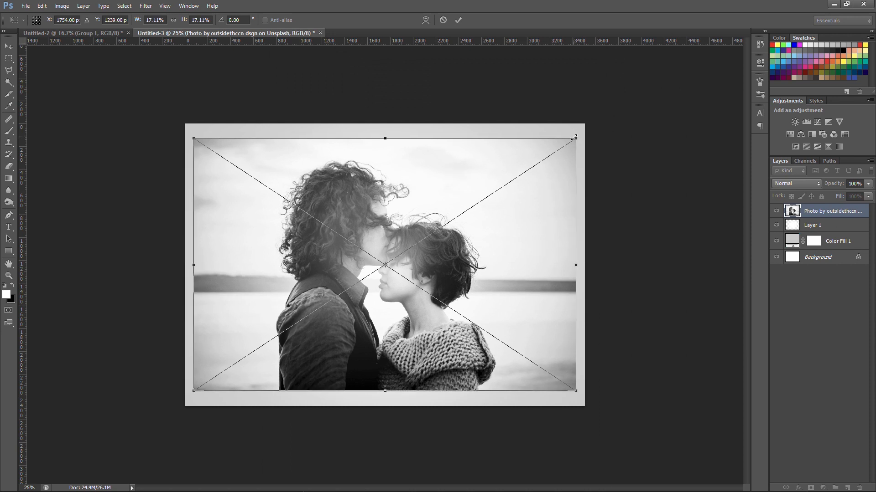
Commit the placed couple photo and add the first name over it as white 48 pt Impact text
key("Return")
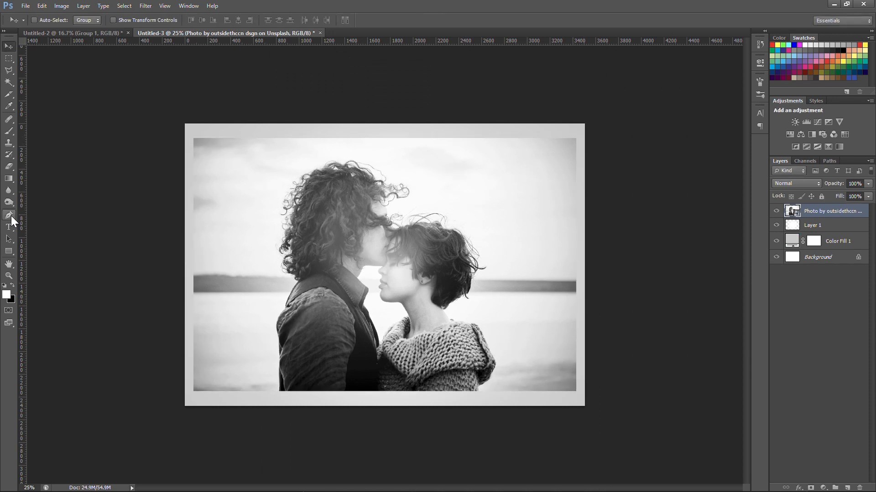
left_click(9, 226)
left_click(302, 237)
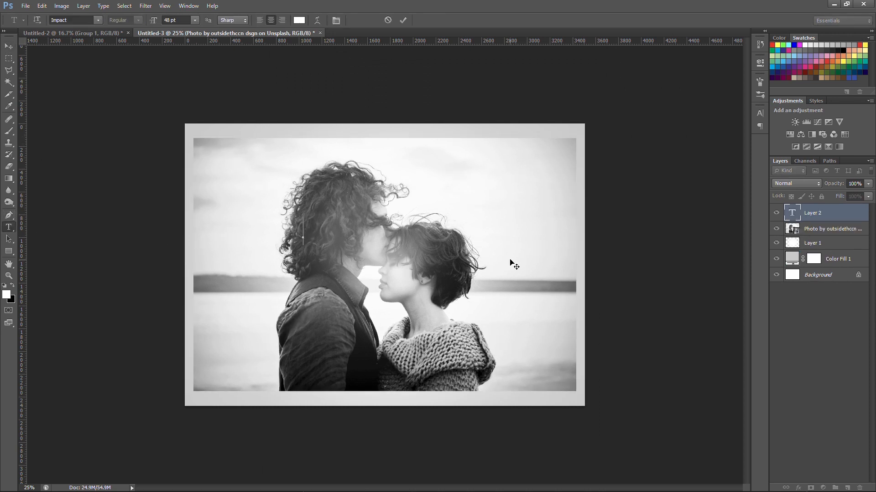
type("JOHN")
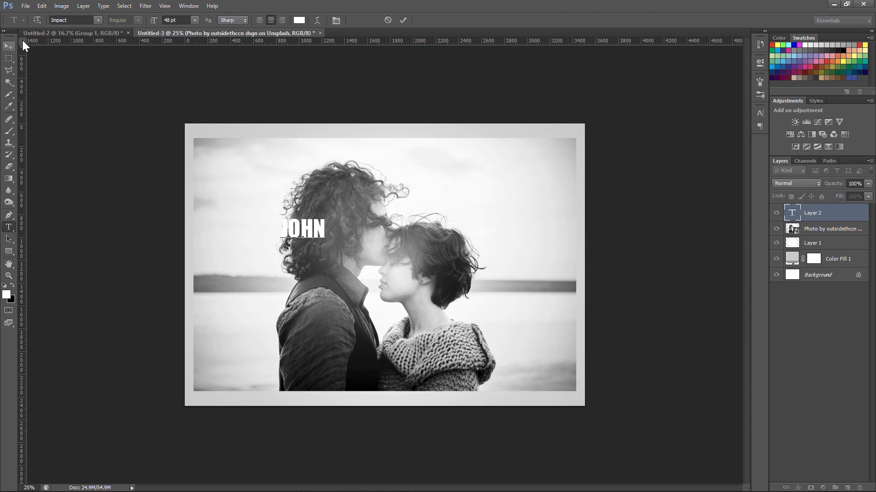
left_click(98, 21)
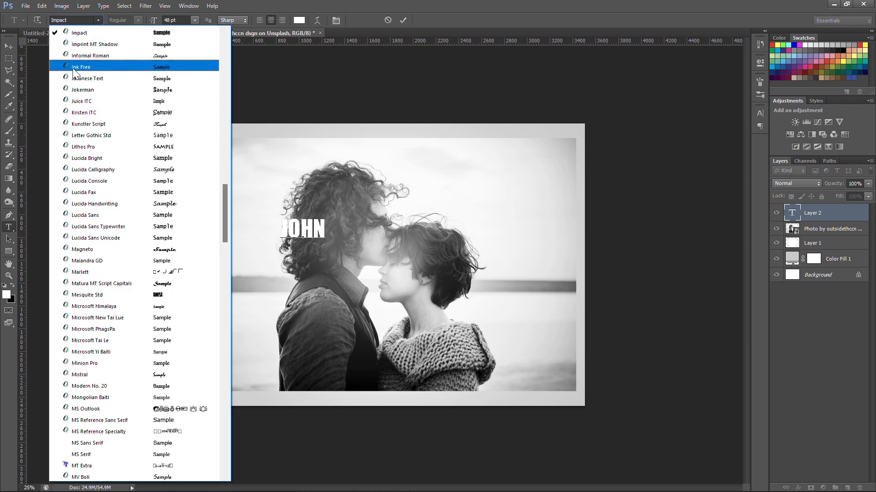
left_click(83, 33)
left_click(9, 46)
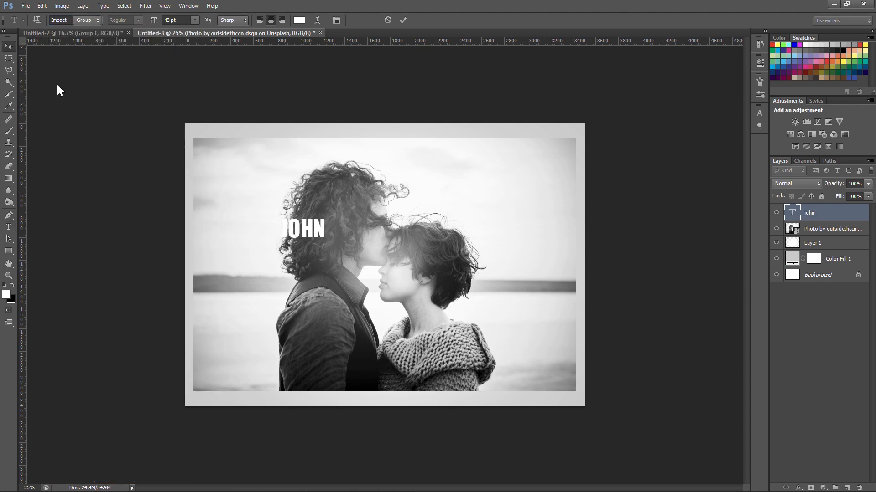
Scale the name text to about 458% and position it across the couple's torsos along the photo's lower edge
left_click_drag(311, 234, 474, 267)
key("ctrl+t")
left_click_drag(423, 322, 423, 354)
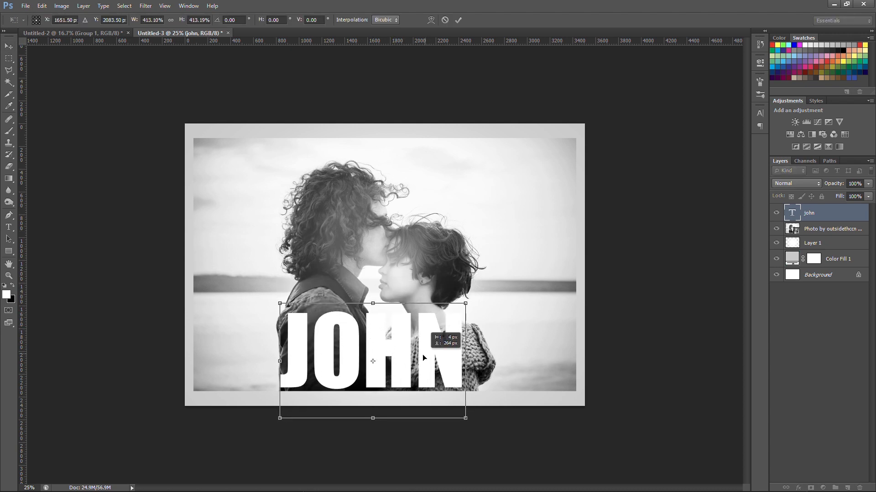
left_click_drag(465, 304, 476, 297)
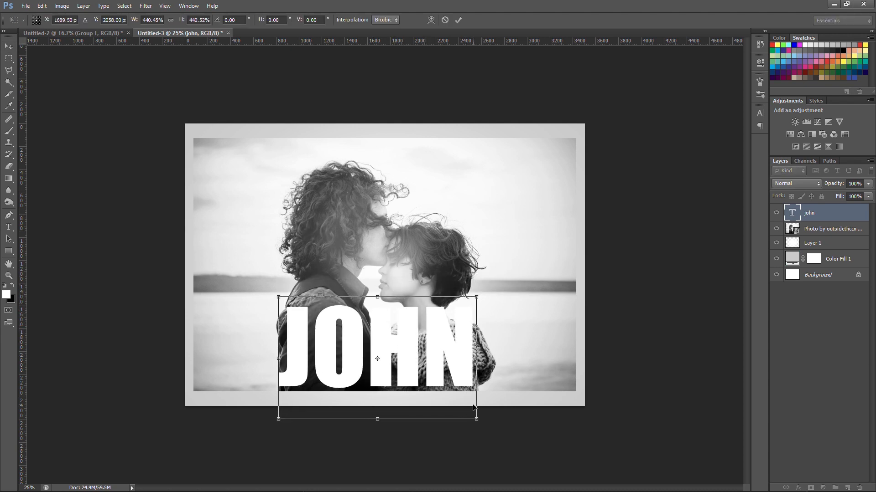
left_click_drag(478, 423, 486, 428)
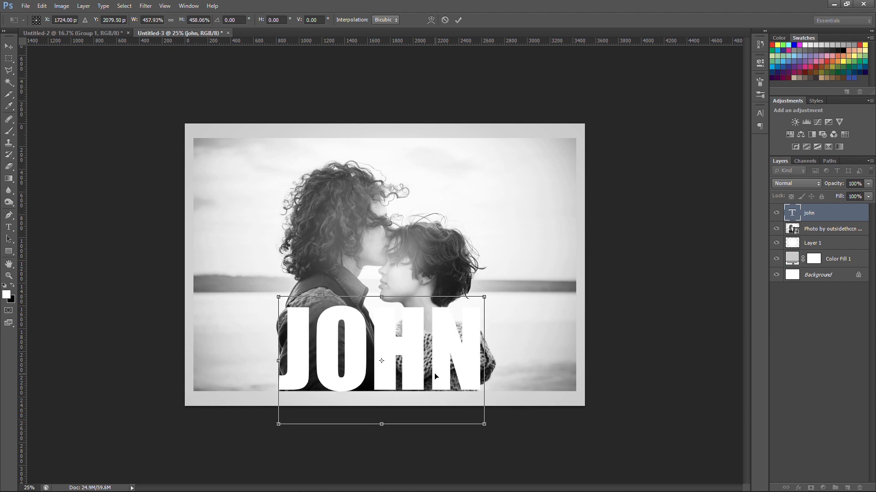
key("Return")
Convert the name text layer to a smart object and mask the photo layer with the letters' outline
right_click(824, 214)
left_click(713, 140)
left_click(839, 228)
left_click(791, 212, "ctrl")
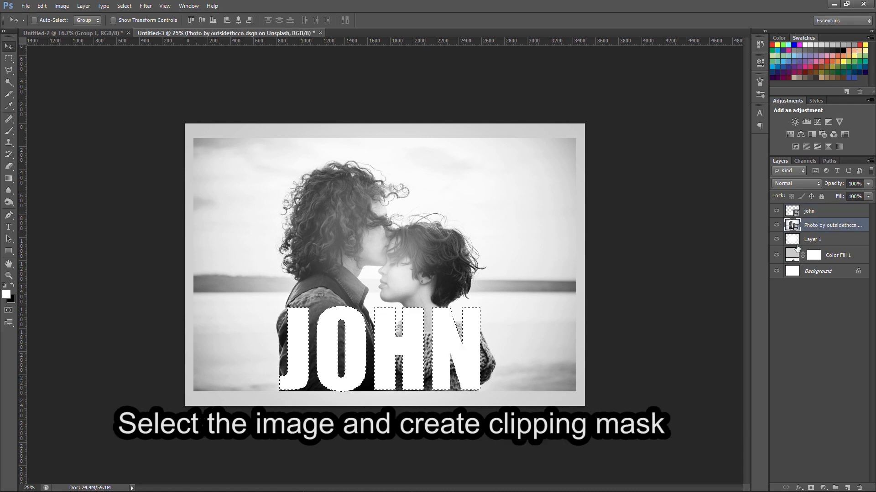
left_click(811, 488)
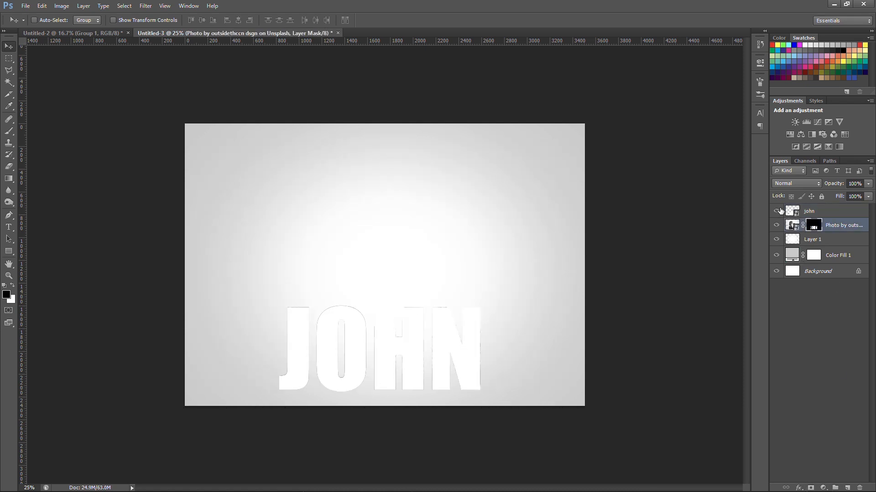
Hide the white name layer so the photo shows through the letters
left_click(775, 211)
left_click(776, 212)
left_click(775, 211)
left_click(775, 212)
left_click(775, 212)
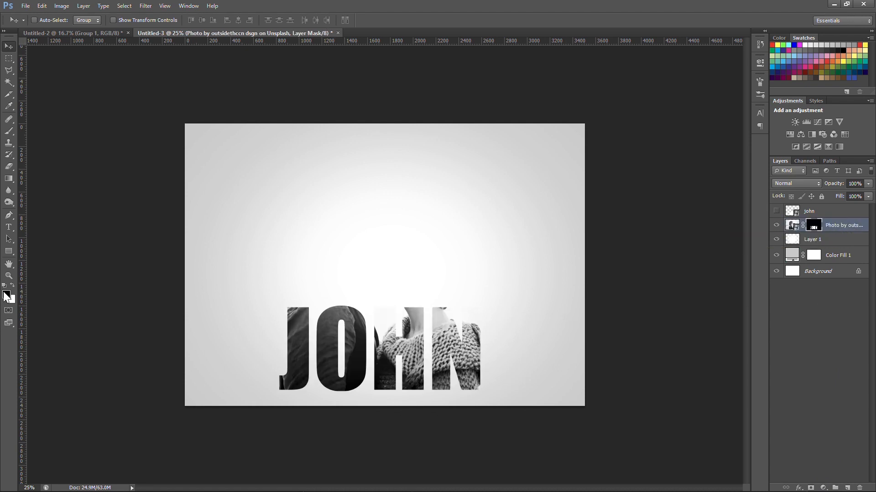
Reveal the short-haired person's head and neck above the letters by painting white on the photo's mask with a soft 0% hardness brush
left_click(12, 284)
left_click(12, 129)
key("bracketleft")
key("bracketleft")
key("bracketleft")
key("bracketleft")
key("bracketleft")
key("bracketleft")
right_click(416, 346)
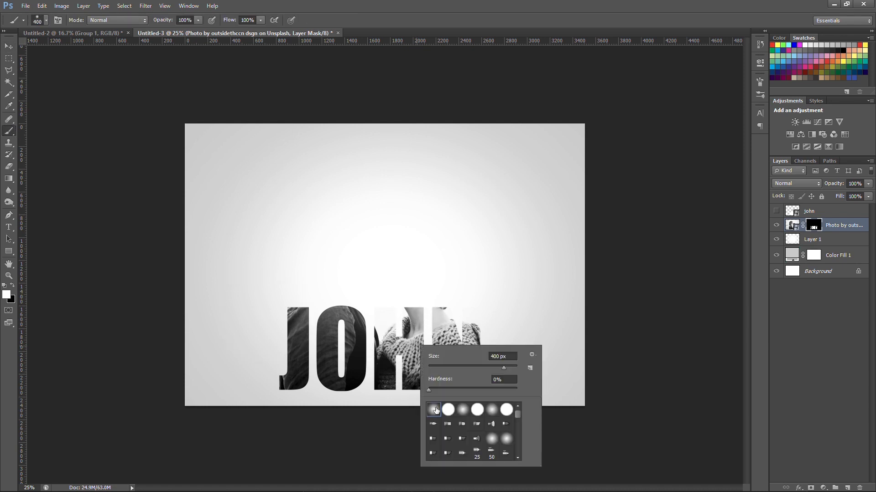
left_click(421, 277)
key("bracketleft")
key("bracketleft")
key("bracketleft")
mouse_move(435, 299)
left_mouse_down()
mouse_move(418, 304)
mouse_move(397, 249)
mouse_move(408, 277)
mouse_move(432, 287)
mouse_move(413, 259)
mouse_move(440, 298)
mouse_move(419, 250)
mouse_move(389, 240)
mouse_move(432, 243)
mouse_move(418, 245)
mouse_move(436, 251)
mouse_move(440, 279)
mouse_move(450, 264)
mouse_move(455, 304)
mouse_move(457, 281)
mouse_move(434, 225)
mouse_move(459, 249)
mouse_move(470, 282)
mouse_move(456, 236)
mouse_move(469, 249)
mouse_move(450, 224)
mouse_move(408, 218)
mouse_move(385, 237)
mouse_move(399, 280)
mouse_move(371, 261)
mouse_move(370, 229)
mouse_move(397, 259)
mouse_move(405, 302)
left_mouse_up()
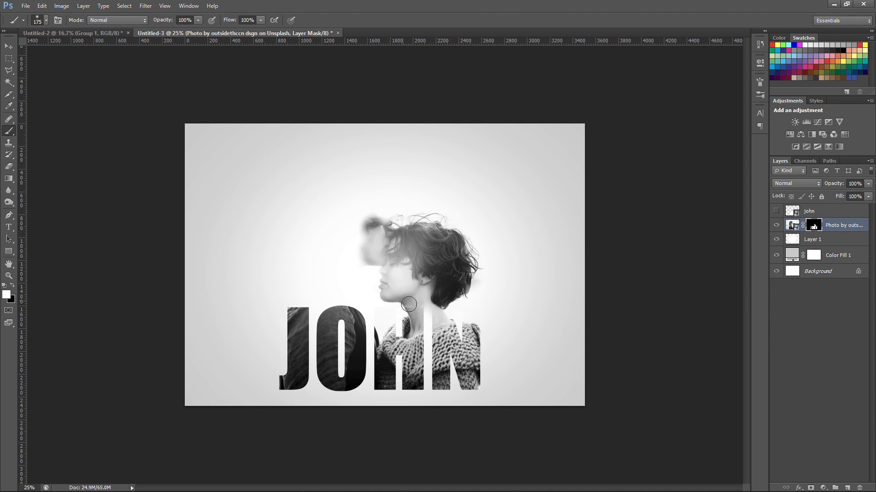
Paint white on the photo's mask to reveal the curly-haired person's head and collar, enlarging the soft brush to 400 px
mouse_move(386, 245)
left_mouse_down()
mouse_move(359, 235)
mouse_move(371, 222)
mouse_move(365, 214)
mouse_move(386, 210)
mouse_move(380, 249)
mouse_move(358, 264)
mouse_move(373, 256)
mouse_move(355, 287)
mouse_move(369, 302)
mouse_move(369, 290)
mouse_move(351, 307)
mouse_move(333, 264)
mouse_move(351, 252)
mouse_move(350, 214)
mouse_move(366, 198)
mouse_move(370, 204)
mouse_move(351, 165)
mouse_move(371, 174)
mouse_move(323, 177)
mouse_move(338, 178)
mouse_move(324, 192)
mouse_move(330, 245)
mouse_move(303, 212)
mouse_move(288, 235)
mouse_move(293, 211)
mouse_move(285, 239)
mouse_move(298, 227)
mouse_move(287, 238)
mouse_move(305, 231)
mouse_move(345, 269)
mouse_move(324, 255)
mouse_move(298, 260)
mouse_move(288, 278)
mouse_move(328, 276)
left_mouse_up()
key("bracketright")
key("bracketright")
key("bracketright")
key("bracketright")
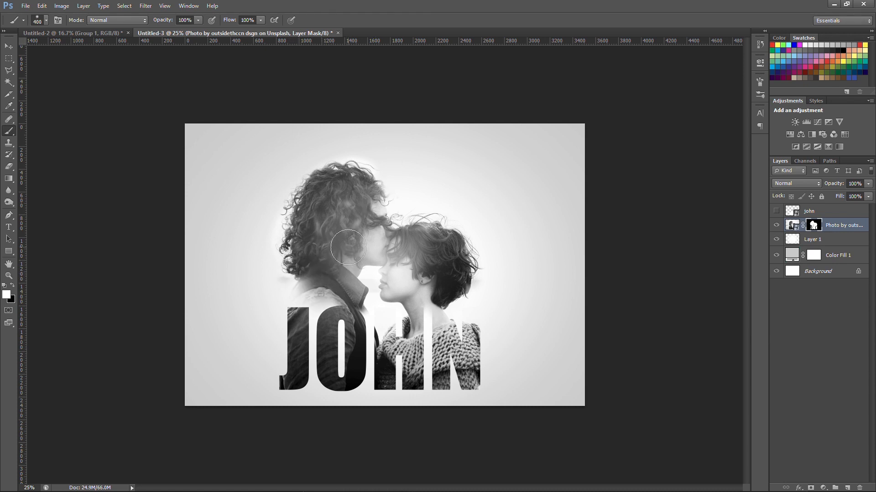
key("v")
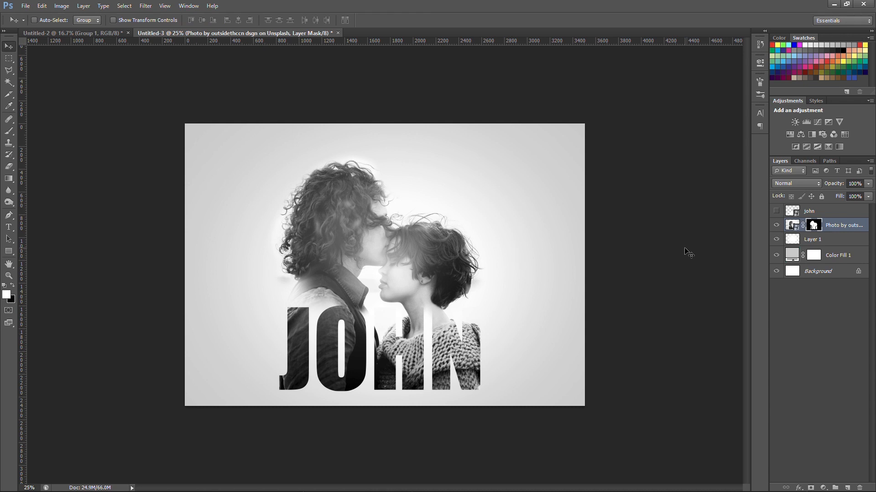
Transform the white glow on Layer 1 by stretching it upward beyond the canvas
left_click(813, 245)
key("ctrl+t")
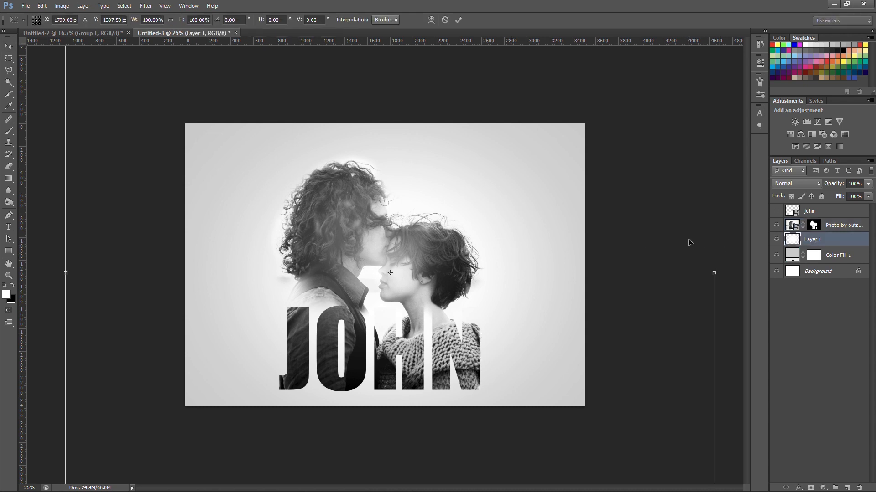
key("ctrl+minus")
key("ctrl+minus")
left_click_drag(387, 131, 392, 85)
key("Return")
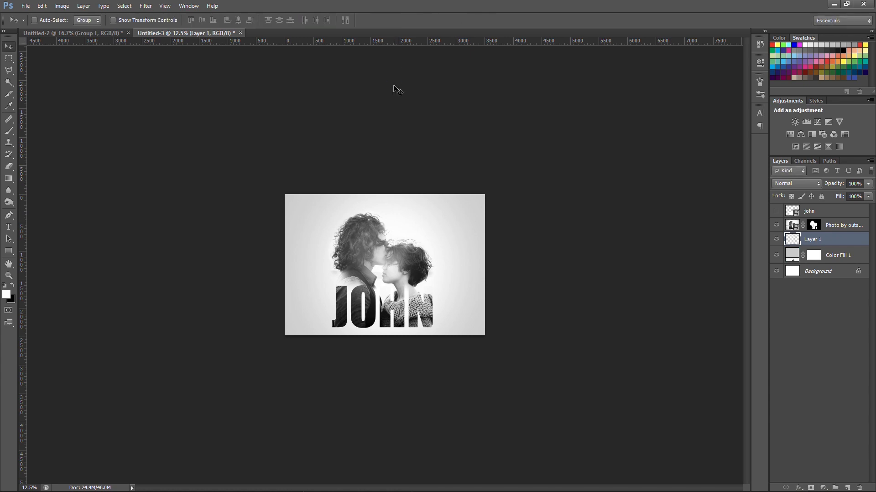
key("ctrl+plus")
key("ctrl+plus")
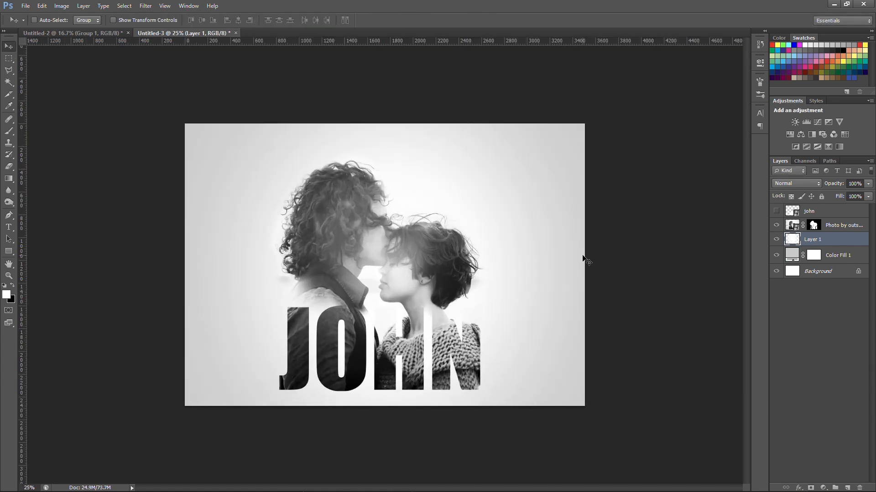
Use a large soft black brush on the photo's layer mask to clean up the area around the couple
left_click(813, 228)
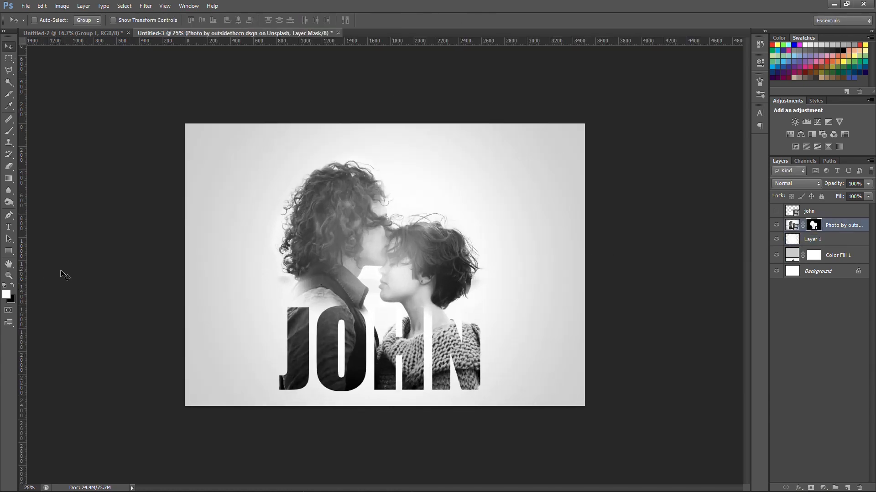
key("b")
key("bracketright")
key("bracketright")
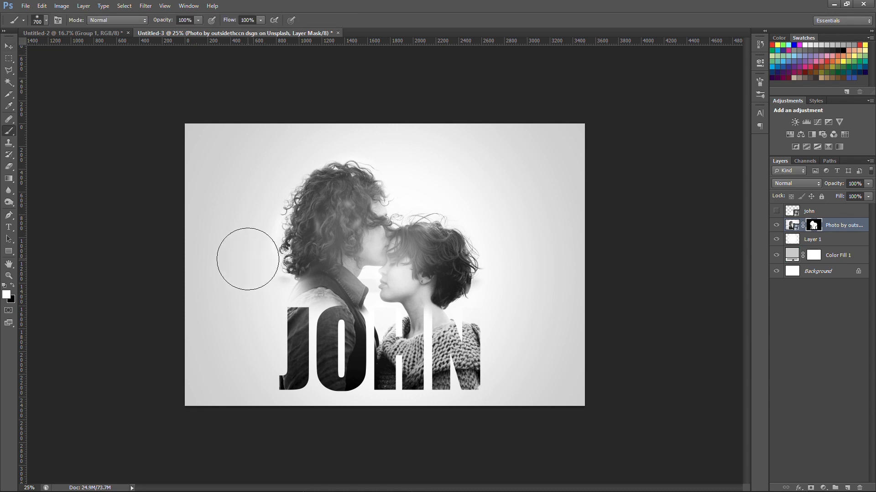
left_click(12, 286)
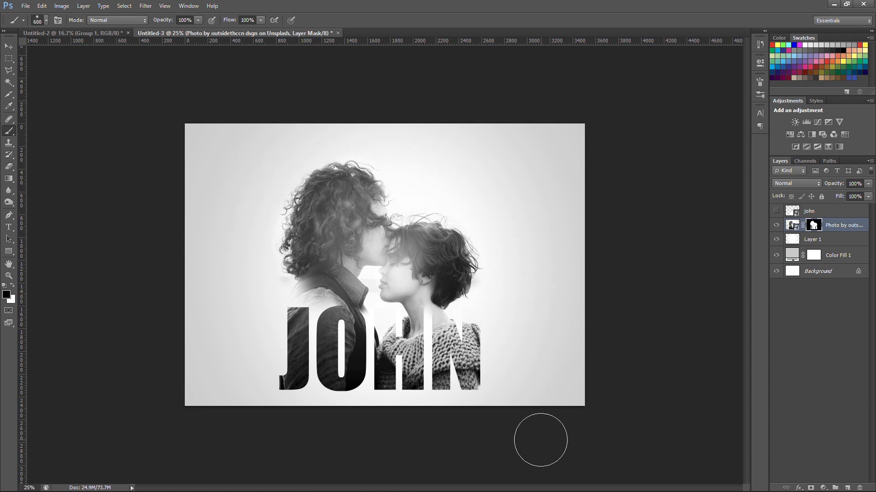
Duplicate the name layer, move the copy directly below the photo layer, and make the copy visible
key("v")
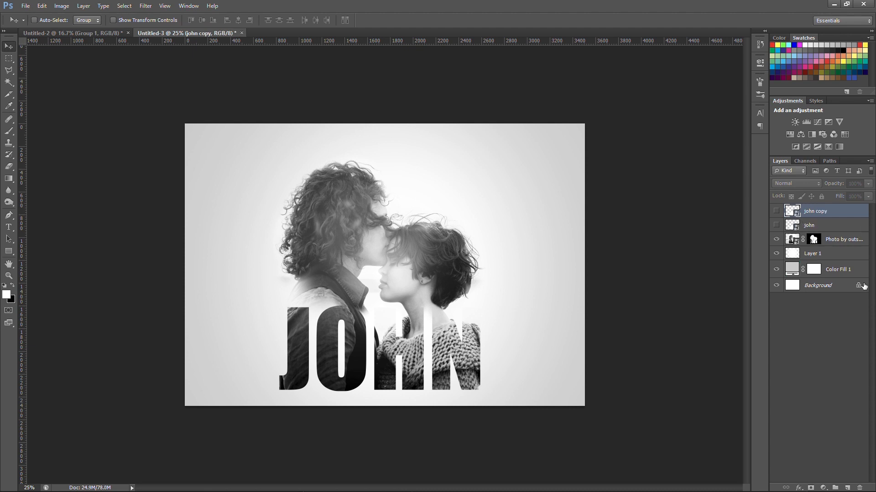
left_click_drag(837, 211, 835, 231)
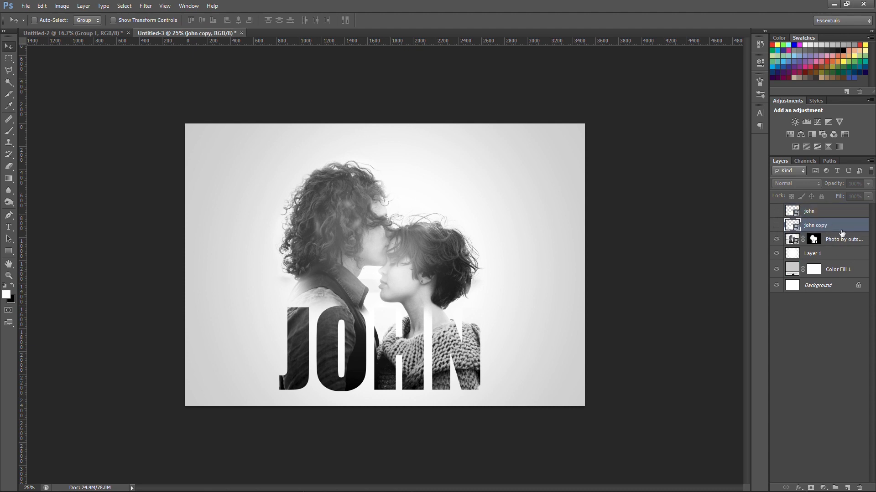
left_click(776, 224)
left_click_drag(846, 226, 844, 253)
left_click(776, 240)
left_click(776, 240)
Add a drop shadow to the name copy with size 60 px and opacity 43%
double_click(846, 240)
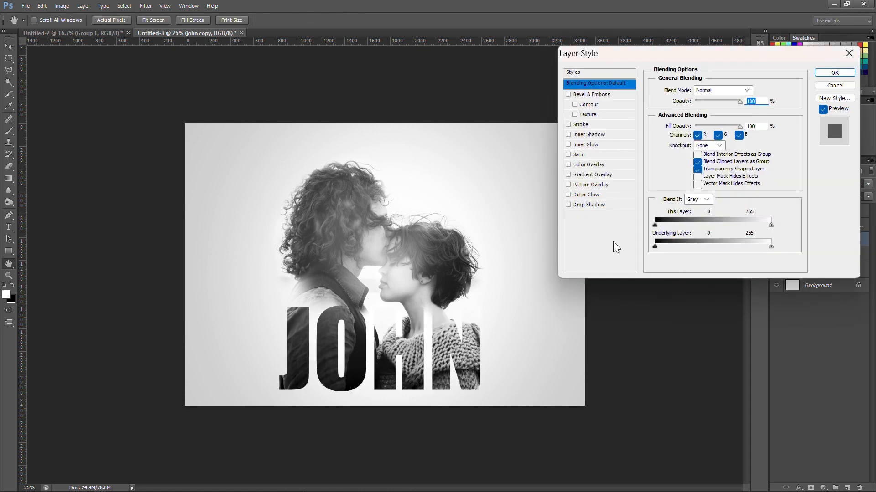
left_click(568, 205)
left_click(624, 205)
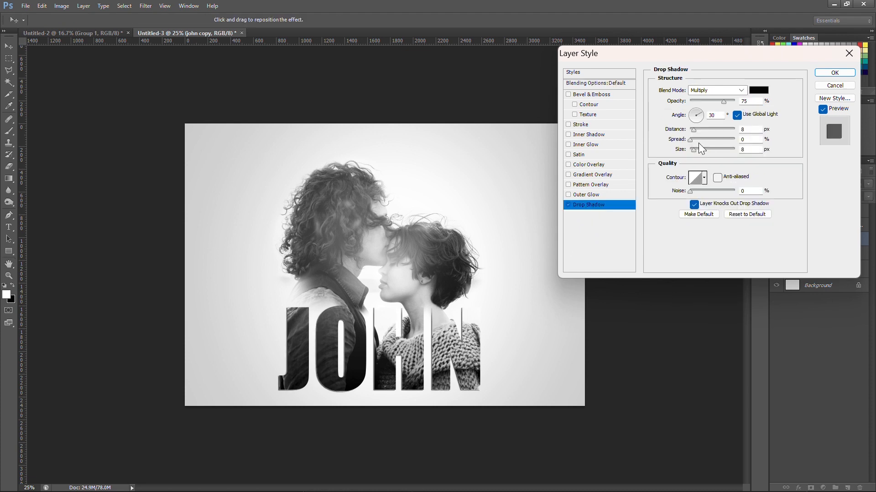
left_click_drag(700, 147, 704, 147)
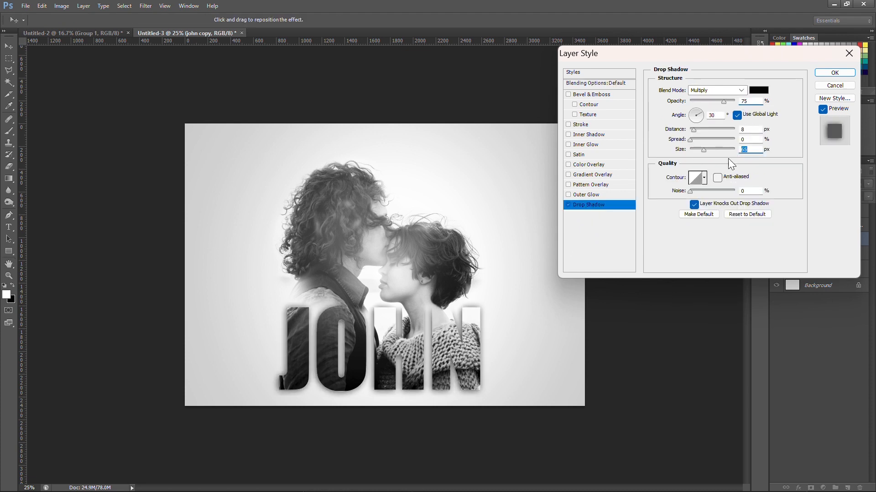
left_click_drag(751, 150, 731, 150)
type("60")
left_click_drag(722, 101, 710, 102)
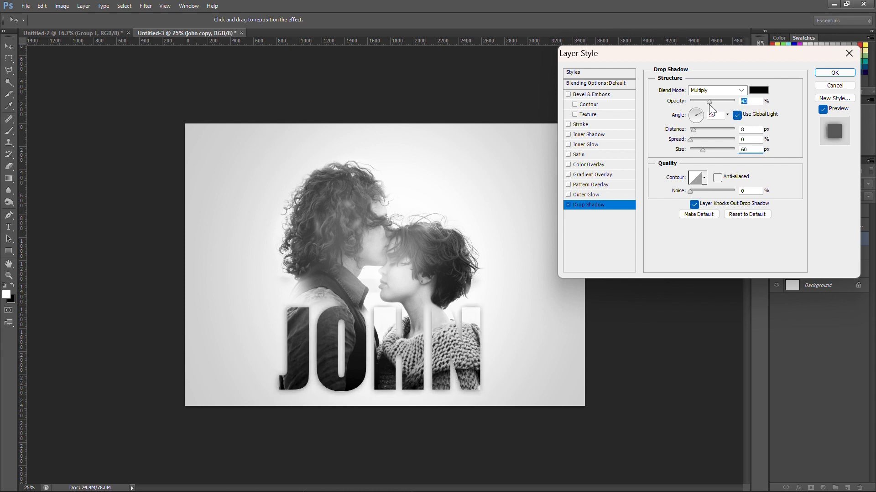
Add a white (ffffff) stroke to the name copy, increase its size, and apply the layer style
left_click(578, 125)
left_click(671, 155)
left_click(587, 129)
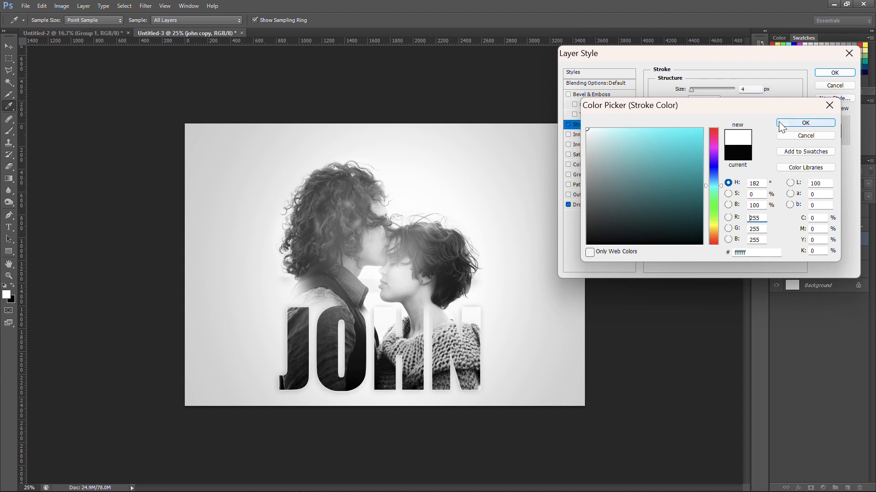
left_click(779, 122)
left_click_drag(691, 90, 694, 89)
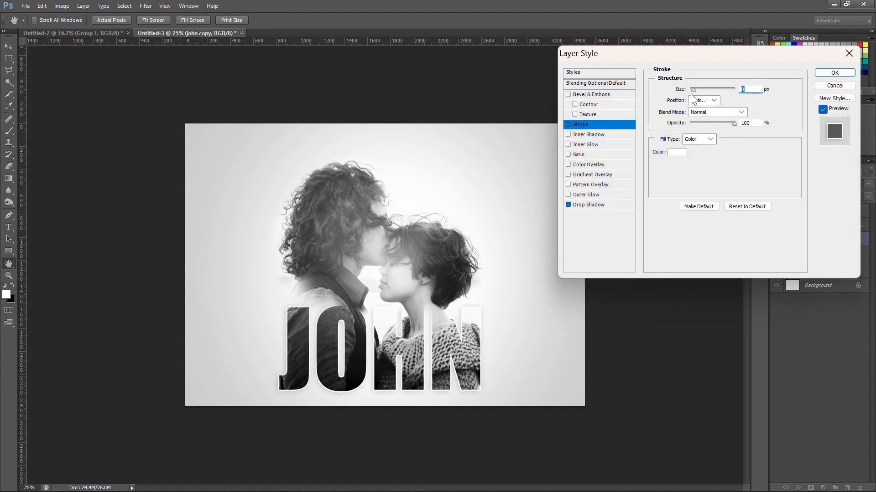
left_click_drag(700, 121, 693, 122)
left_click_drag(693, 89, 694, 87)
left_click(834, 73)
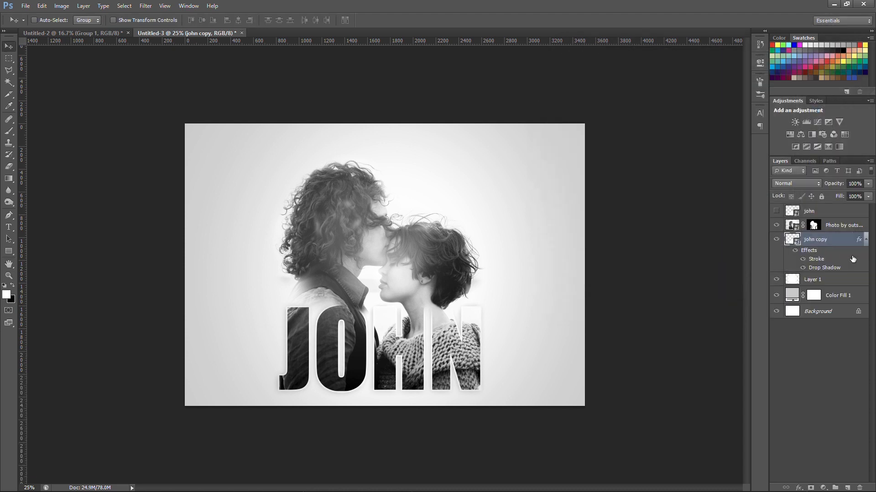
Show the top name layer and apply a grey Color Overlay sampled from the short-haired person's jaw area
left_click(814, 211)
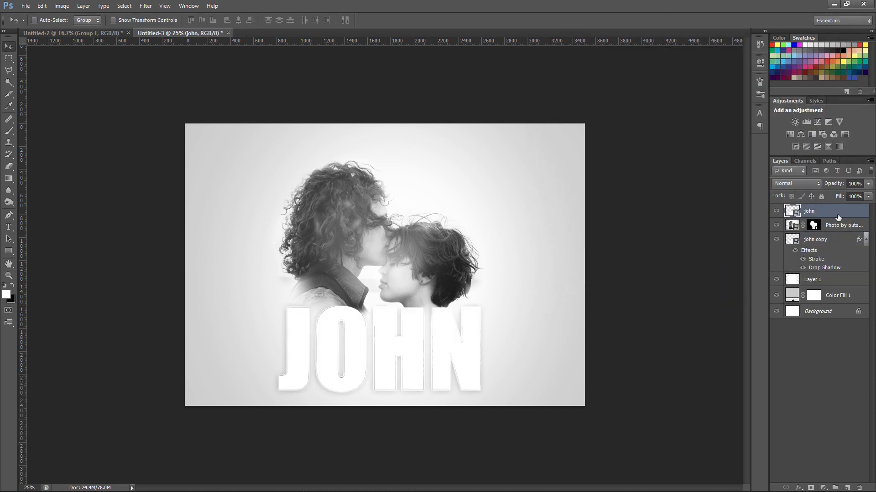
left_click(582, 165)
left_click(758, 90)
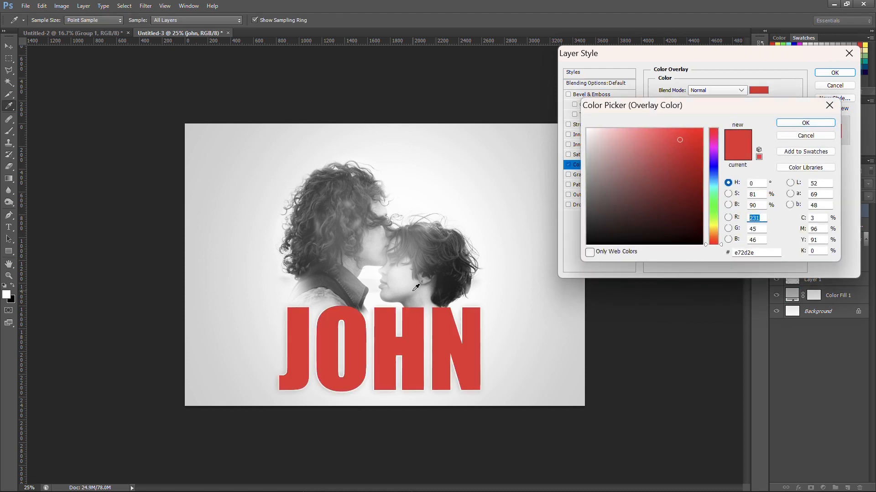
left_click(402, 297)
left_click(806, 123)
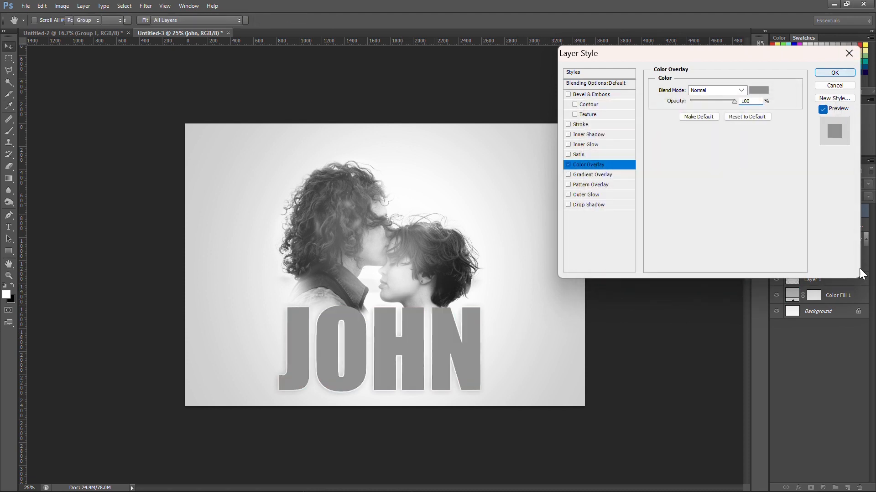
left_click(834, 73)
Add a layer mask to the top name layer and set up the Gradient tool with the black-to-white Foreground to Background gradient
left_click(811, 487)
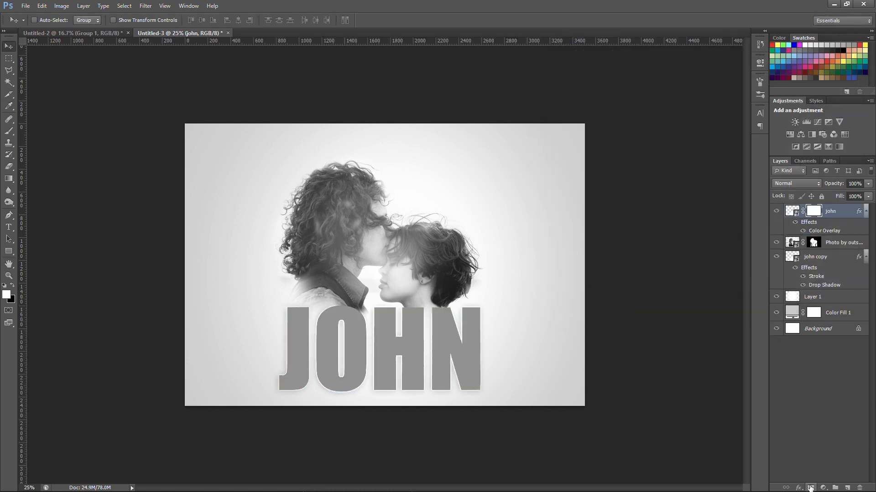
left_click(11, 178)
left_click(57, 18)
left_click(541, 261)
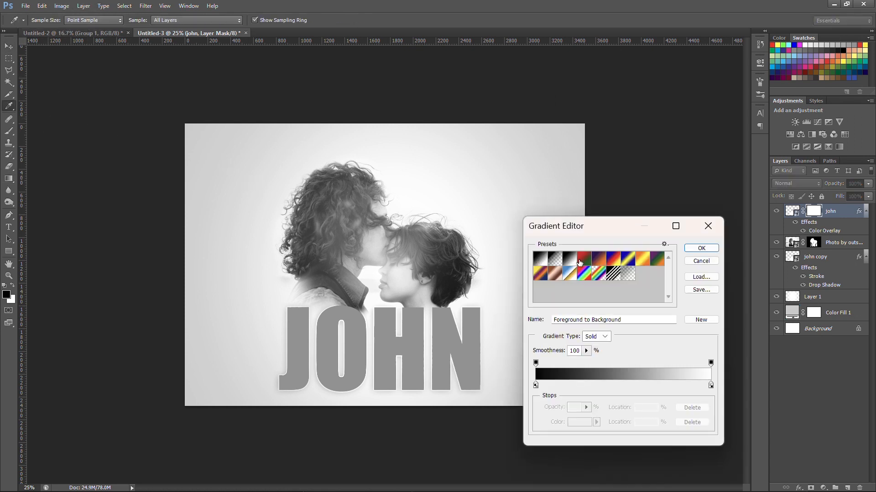
left_click(699, 249)
Apply a linear black-to-white gradient upward across the name layer's mask so the photo fills the lower letters and fades into grey above
left_click_drag(398, 333, 377, 287)
left_click(83, 20)
left_click_drag(386, 365, 397, 287)
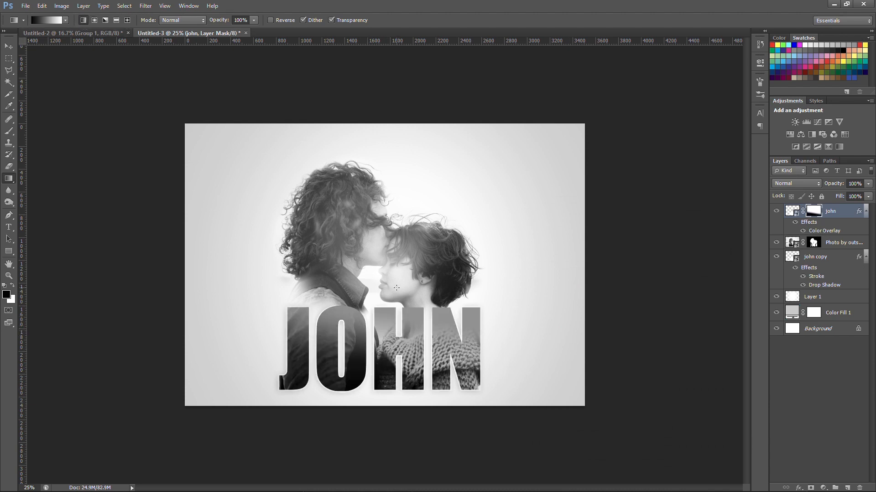
left_click_drag(383, 384, 397, 333)
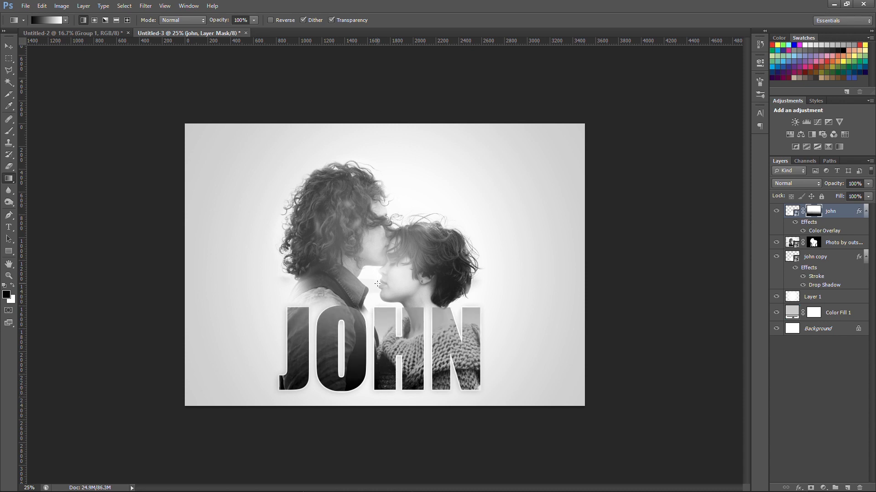
left_click_drag(391, 390, 399, 295)
left_click_drag(377, 264, 377, 265)
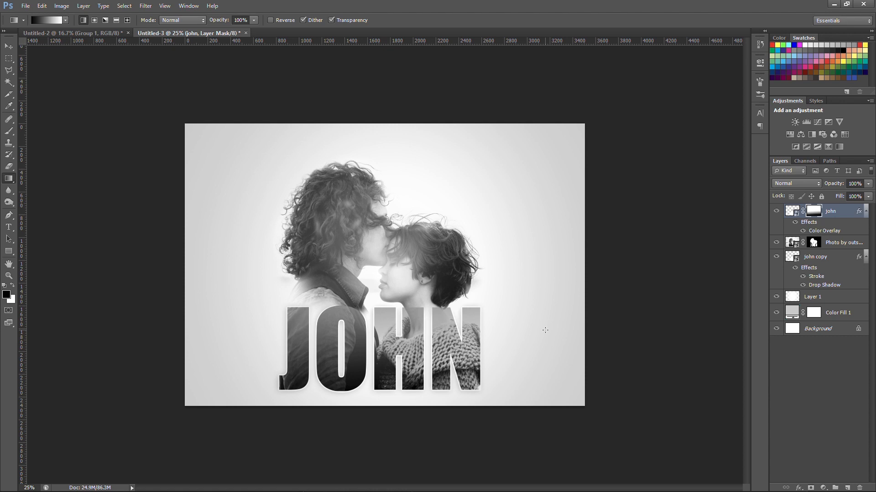
key("ctrl+minus")
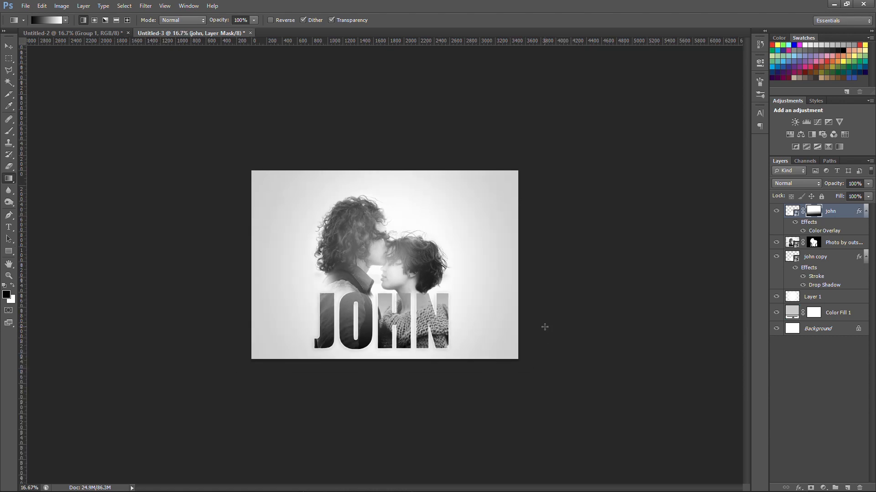
key("v")
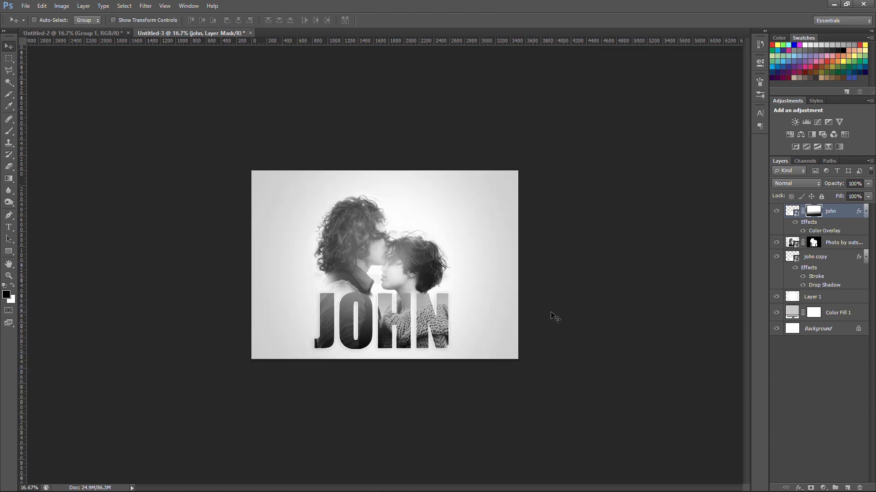
key("ctrl+plus")
key("ctrl+minus")
Create a new layer above the name layer and set up the Brush tool with white and the 415 px cloud tip
left_click(853, 487)
key("x")
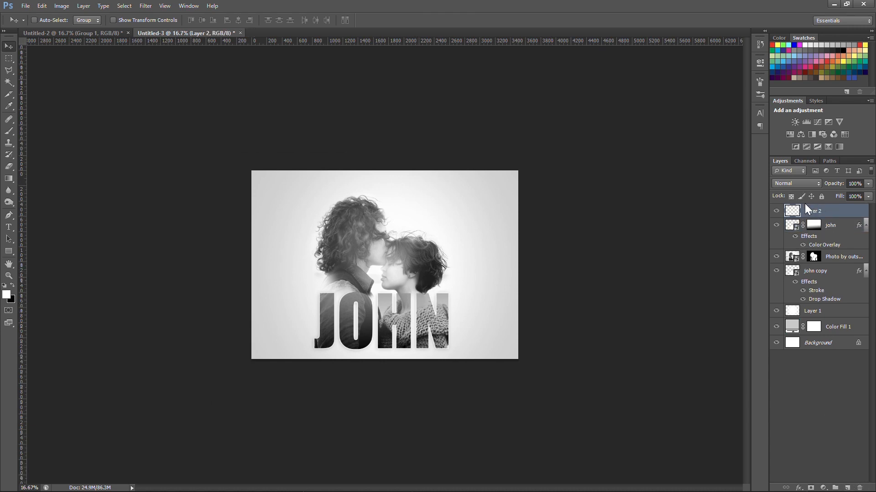
left_click(9, 131)
left_click(58, 20)
left_click_drag(743, 105, 745, 127)
left_click(679, 101)
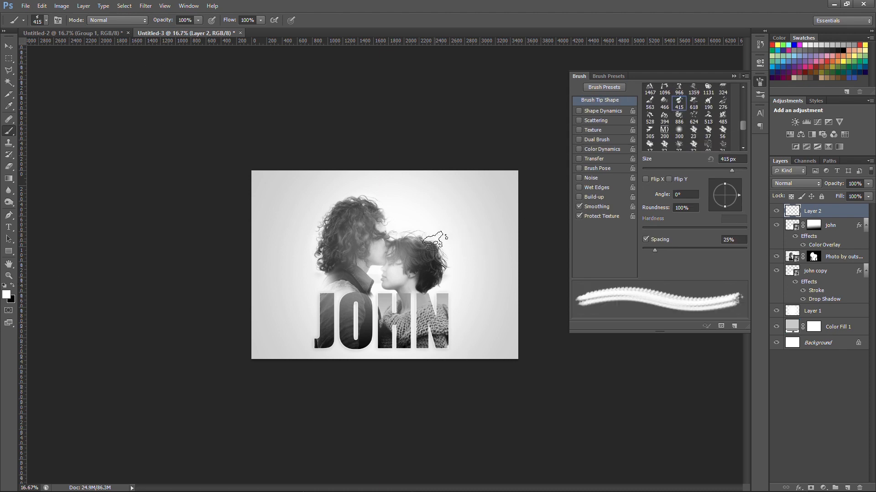
Enlarge the white (ffffff) cloud brush to 900 px and stamp clouds beside the short-haired person's head and over the first letter
left_click(7, 294)
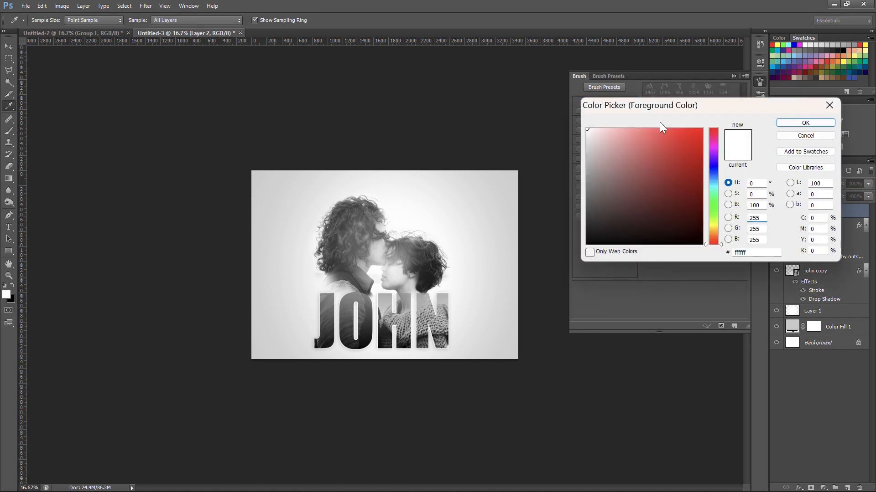
left_click(807, 122)
key("bracketright")
key("bracketright")
key("bracketright")
key("bracketright")
key("bracketright")
left_click(460, 237)
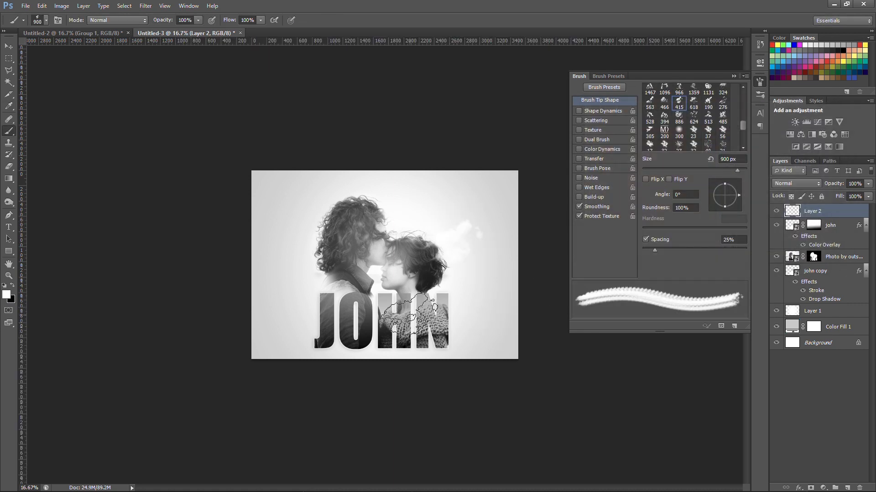
left_click(310, 299)
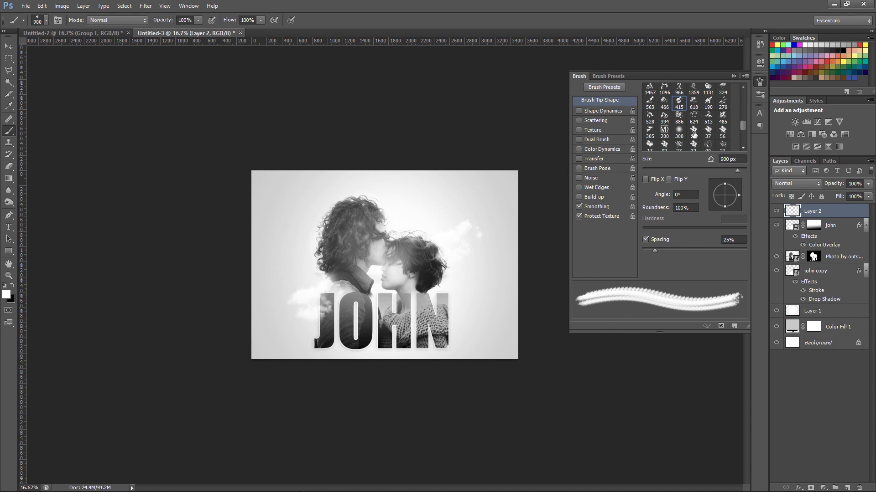
Choose the 513 px cloud brush tip, enlarge it to 800 px, and stamp a cloud over the last letter
left_click(708, 117)
key("bracketright")
key("bracketright")
key("bracketright")
key("bracketright")
key("bracketright")
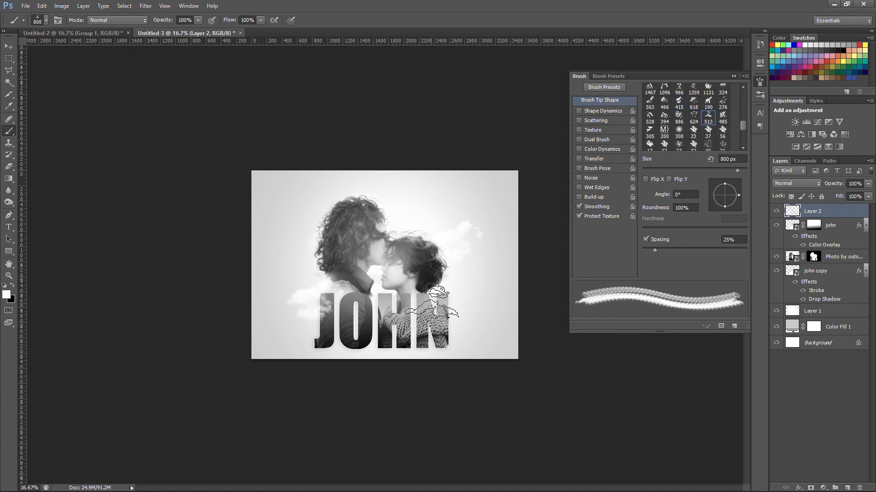
left_click(434, 305)
Create a new layer directly below the photo layer and stamp a 1600 px white cloud on it behind the couple's heads
key("bracketright")
key("bracketright")
key("bracketright")
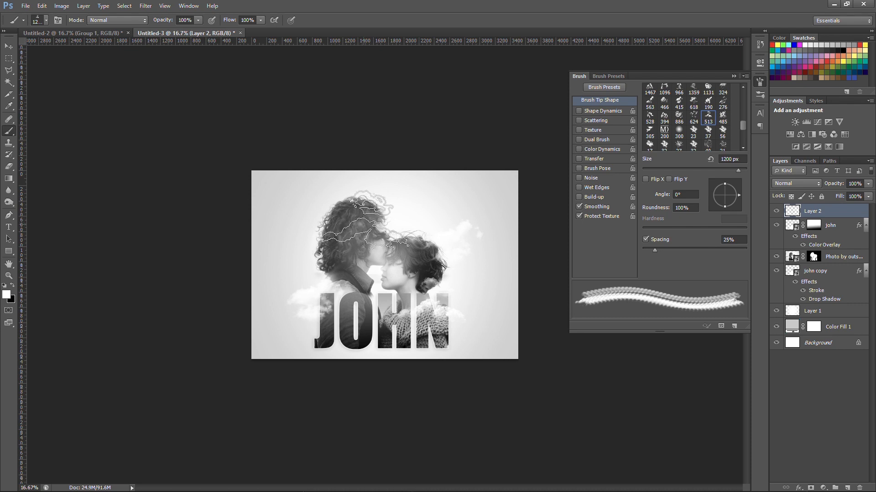
left_click(848, 487)
left_click_drag(827, 210, 825, 278)
key("bracketright")
key("bracketright")
key("bracketright")
key("ctrl+z")
left_click(380, 204)
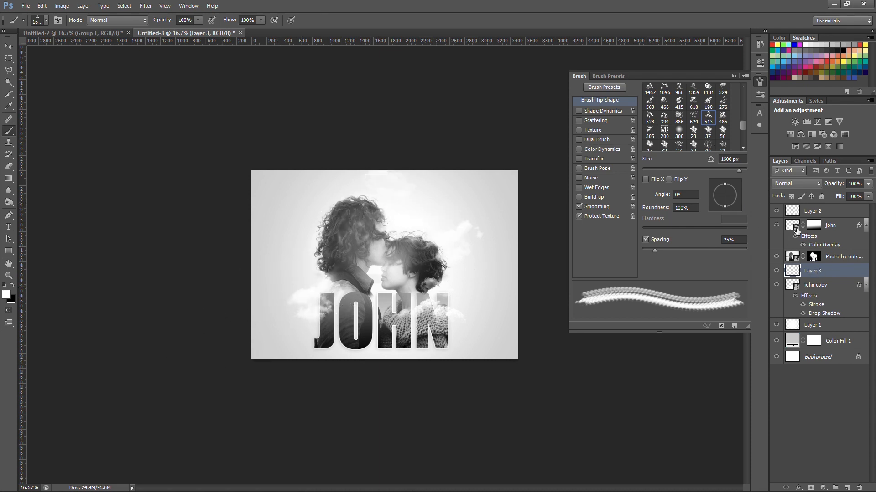
Choose the 485 px cloud brush tip and close the brush settings
left_click(776, 225)
left_click(723, 115)
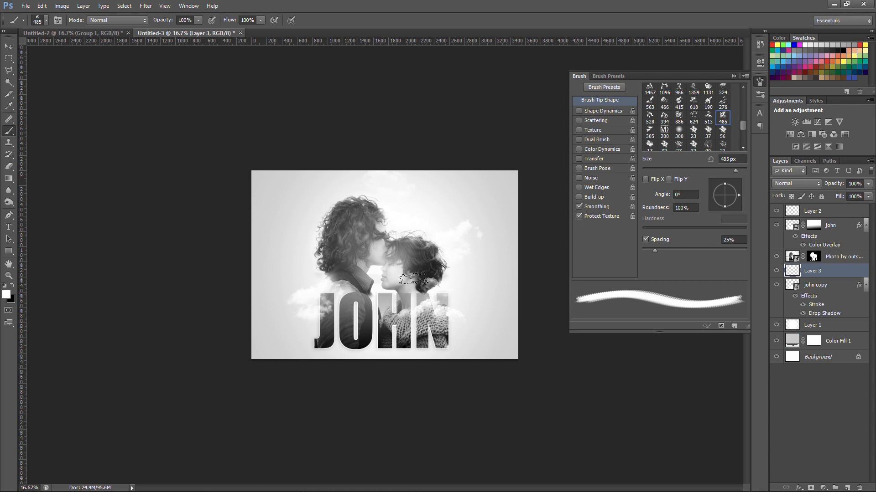
left_click(732, 76)
key("ctrl+plus")
key("ctrl+plus")
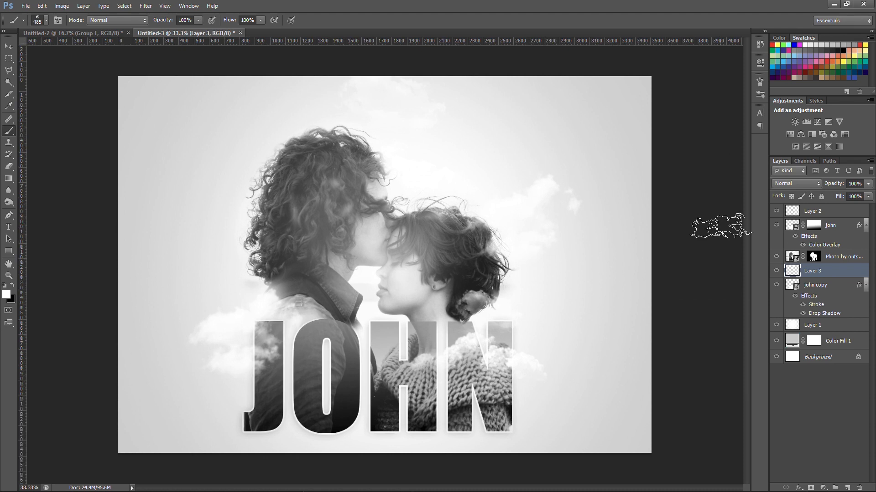
key("ctrl+minus")
key("ctrl+minus")
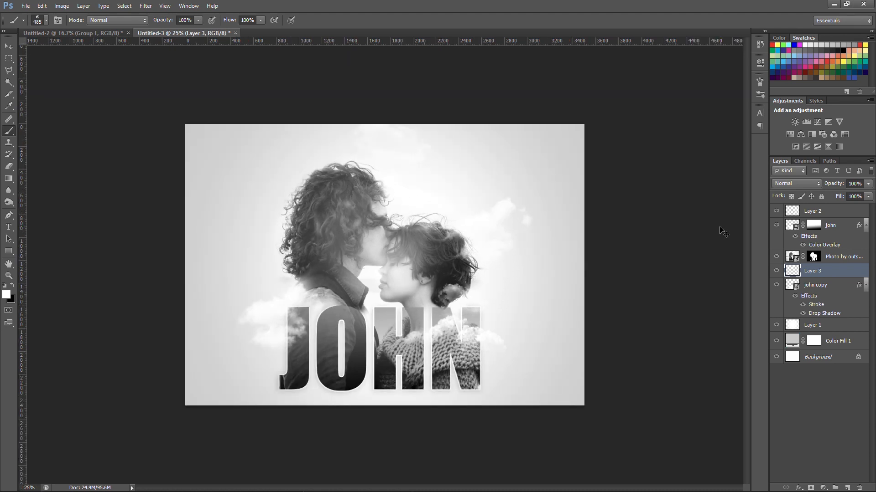
Scale the cloud layer behind the couple up to about 122% with Free Transform
left_click_drag(789, 272, 841, 279)
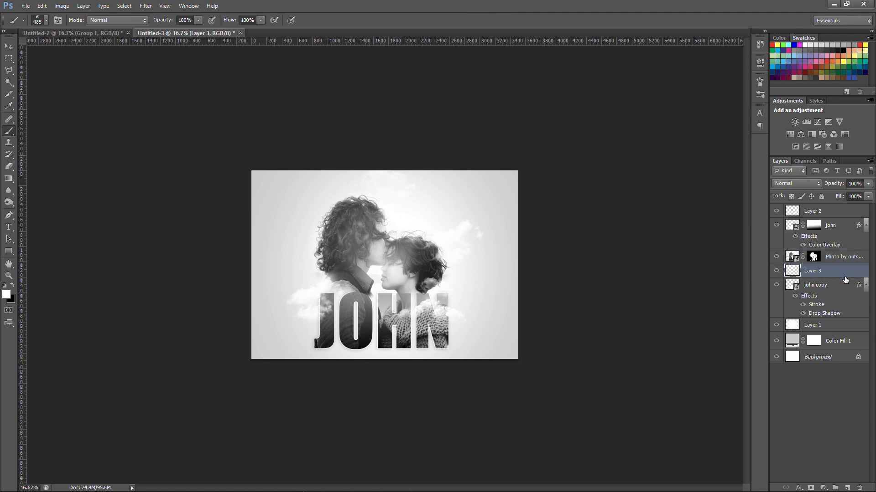
key("ctrl+t")
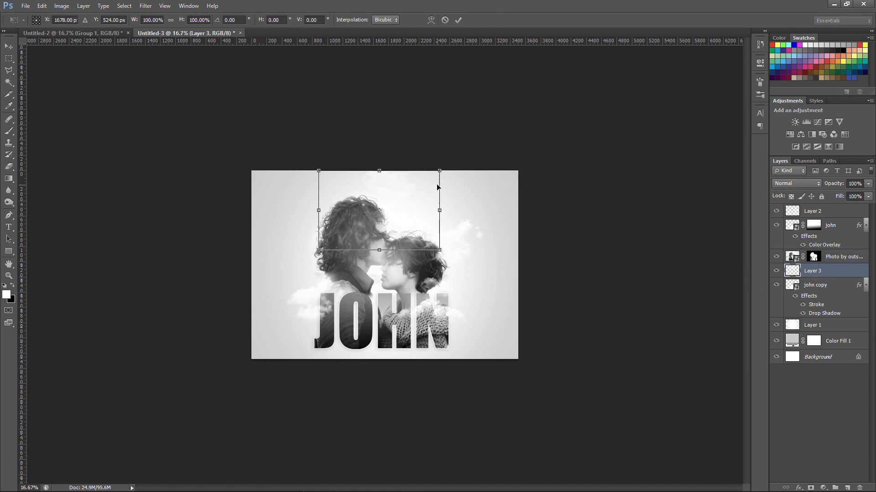
left_click_drag(440, 171, 474, 146)
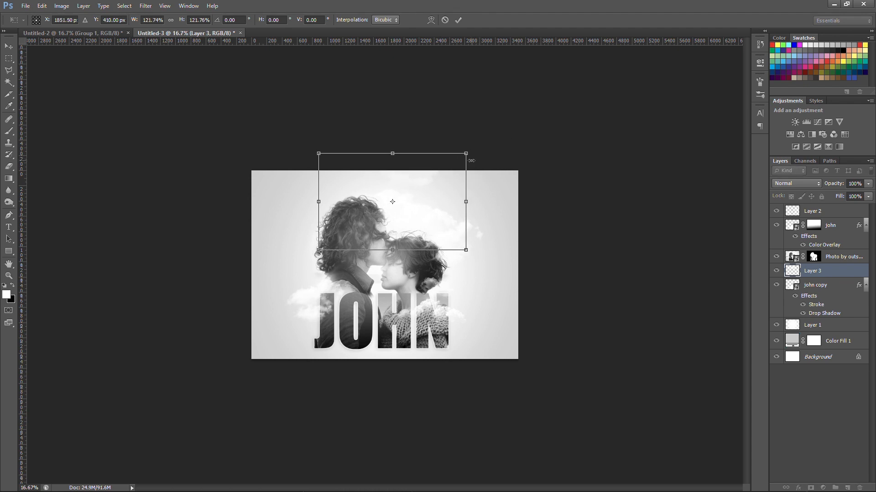
key("Return")
Select the topmost cloud layer and stamp a 485 px white cloud beside the lower part of the first letter
key("b")
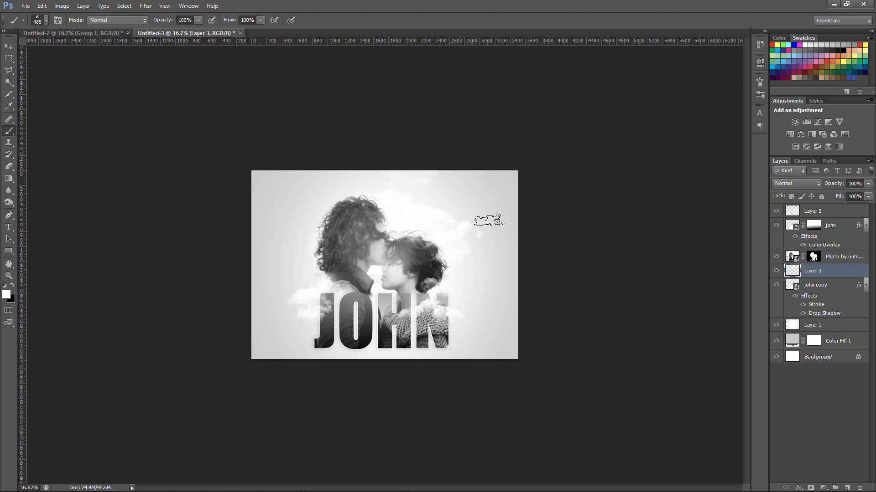
key("alt+period")
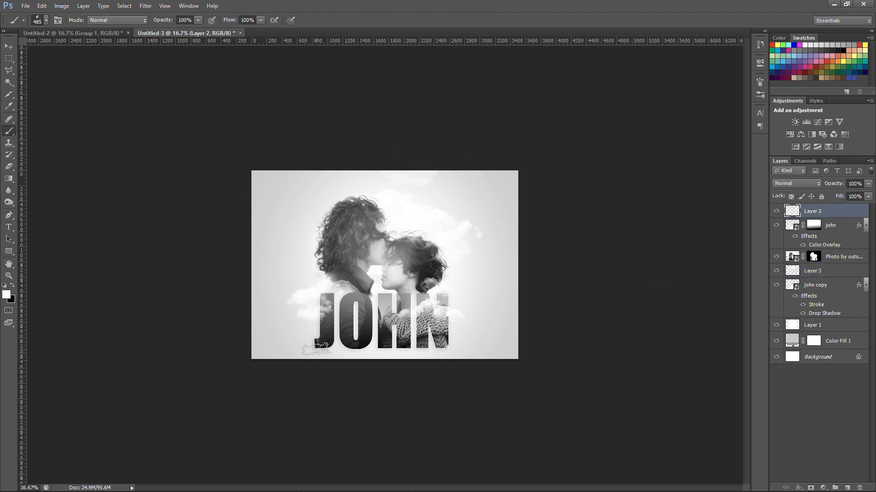
key("v")
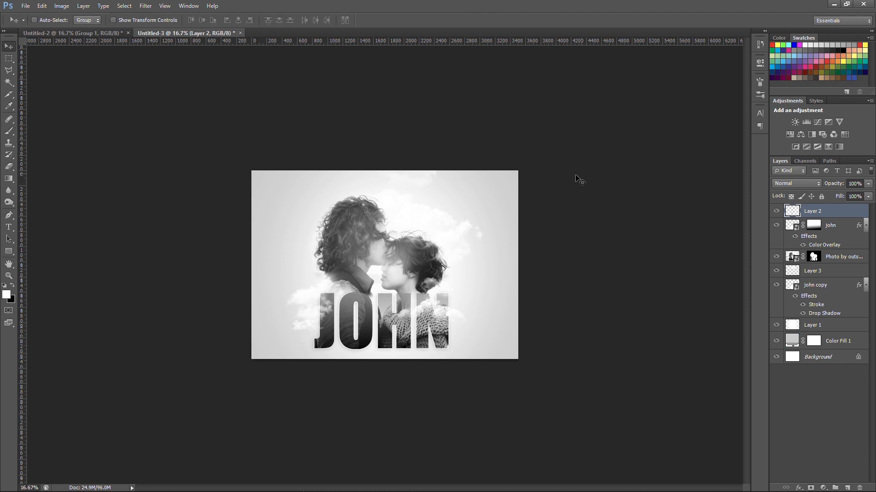
Add a Levels adjustment clipped to the photo layer with input levels 17, 1.18 and 246
left_click(822, 488)
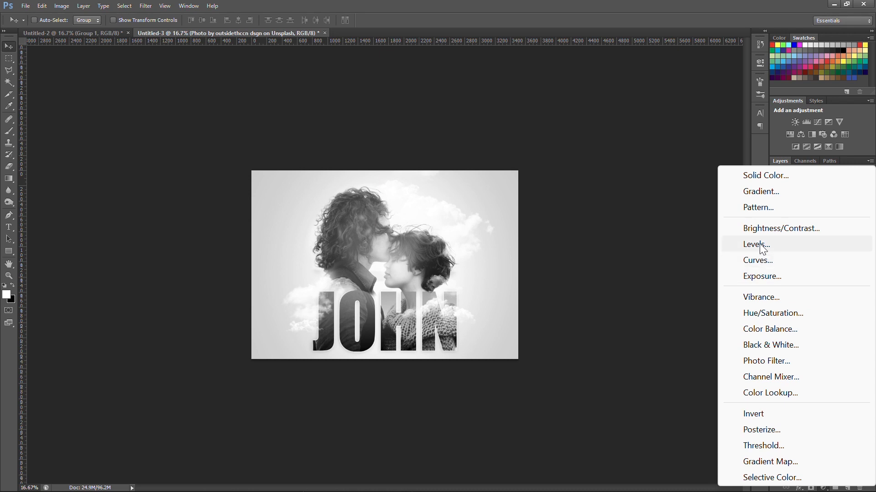
left_click(760, 245)
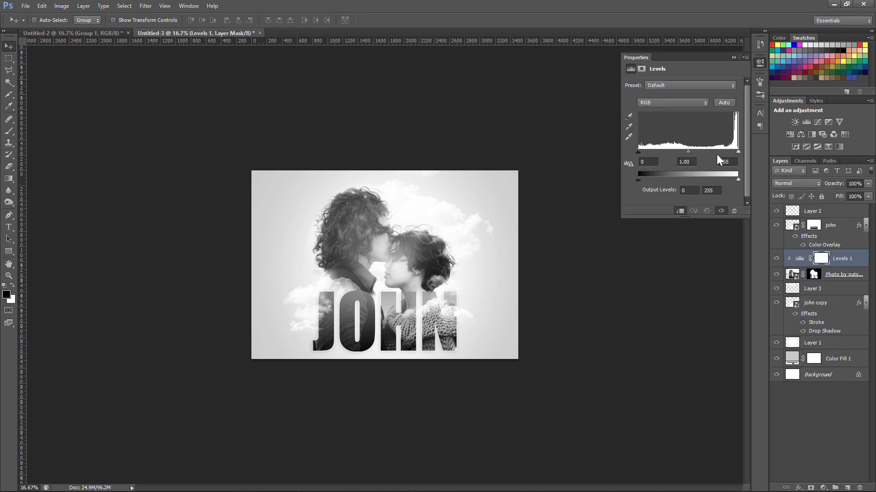
mouse_move(737, 152)
left_mouse_down()
mouse_move(644, 152)
mouse_move(735, 153)
left_mouse_up()
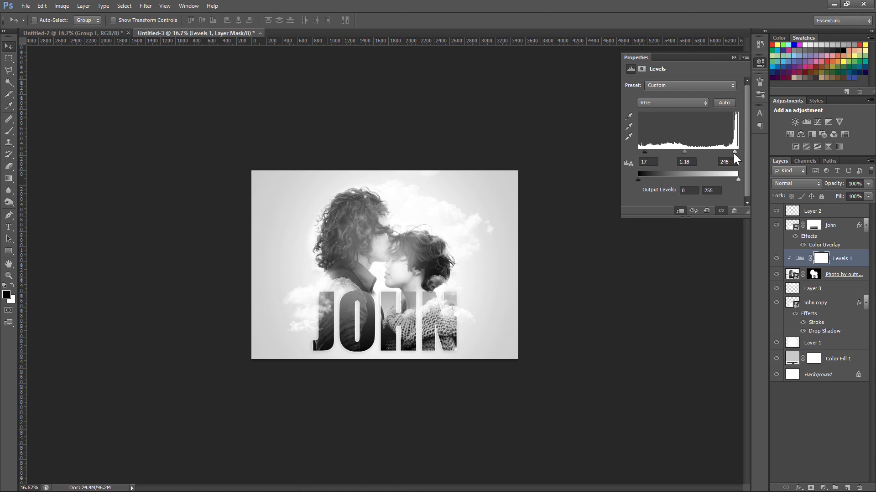
left_click(734, 58)
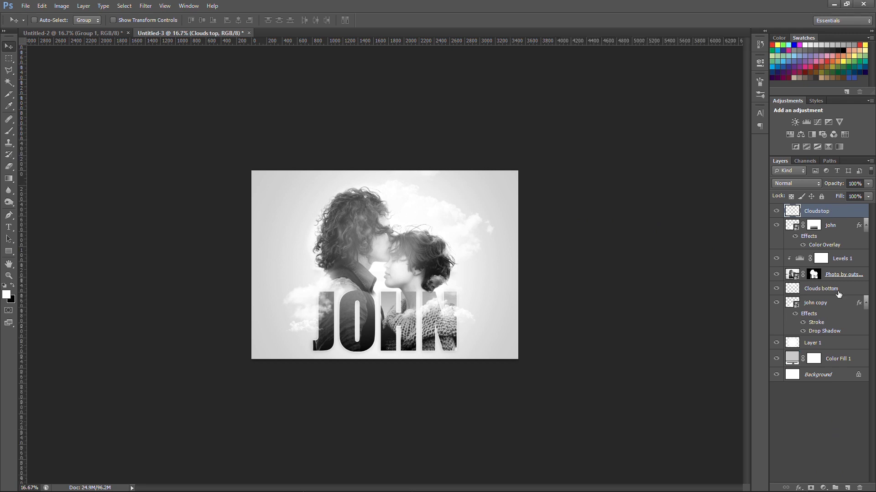
Add a Hue/Saturation adjustment above the Clouds top layer with Colorize on, hue 205 and saturation 26
left_click(811, 488)
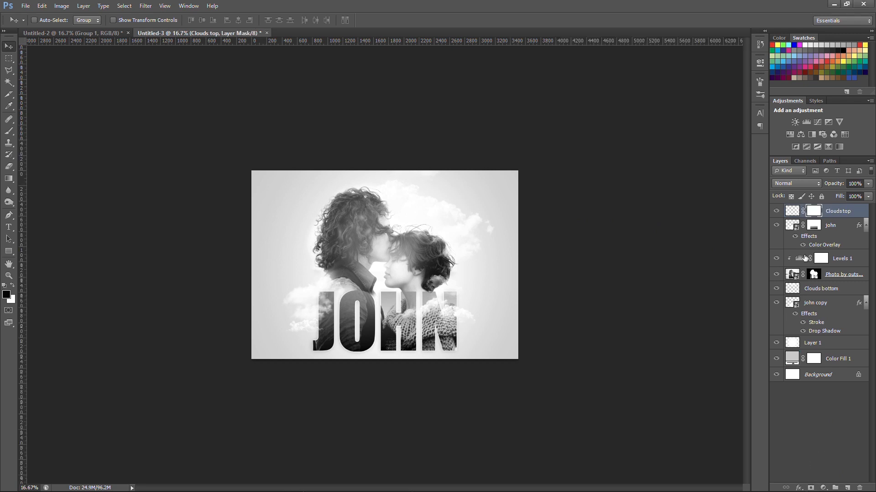
key("ctrl+2")
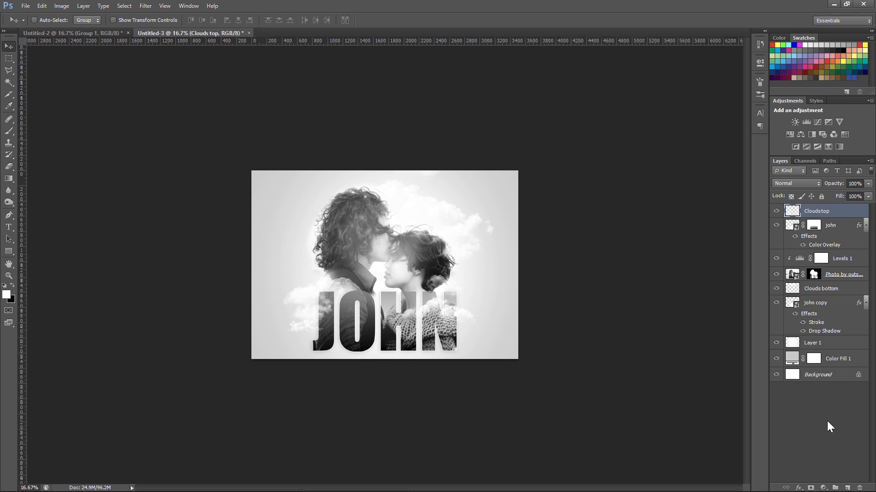
left_click(823, 487)
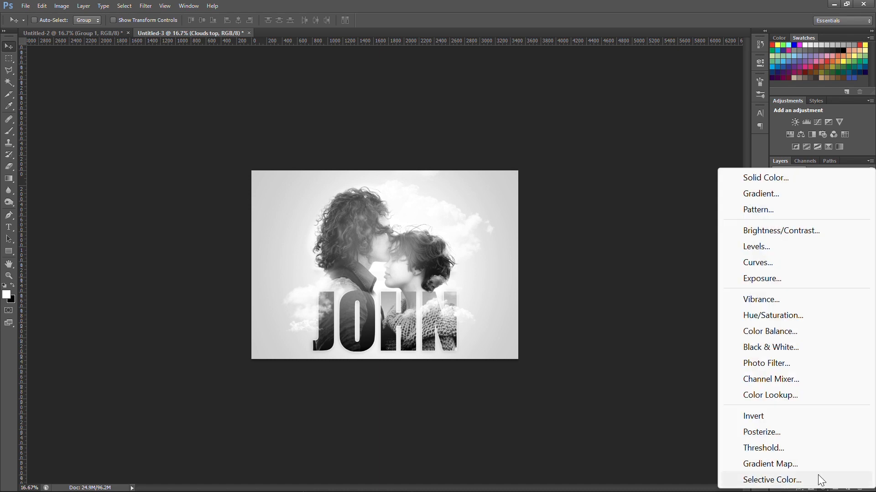
left_click(795, 315)
left_click(669, 170)
left_click_drag(628, 119, 690, 122)
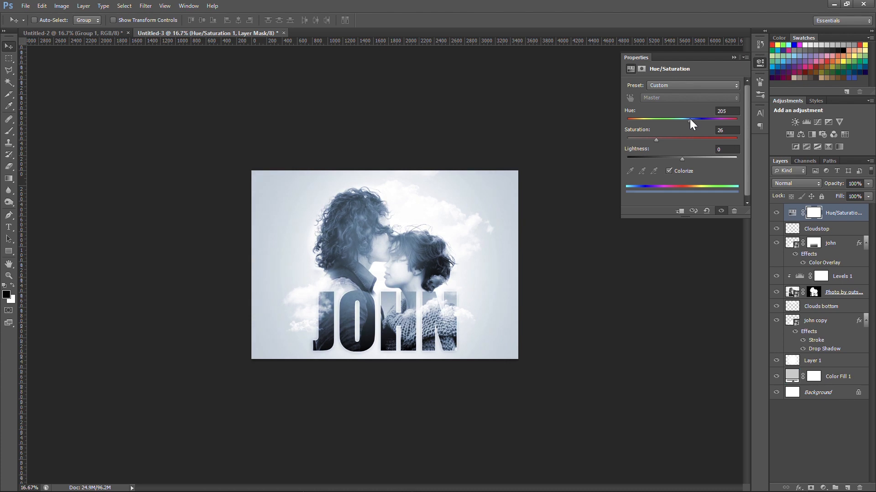
left_click(733, 58)
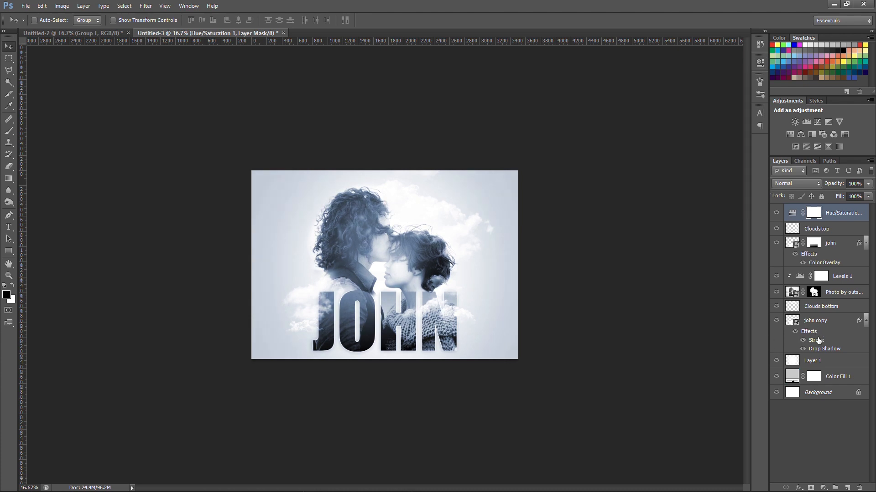
Rename Layer 1 as "light background"
left_click(820, 364)
double_click(810, 361)
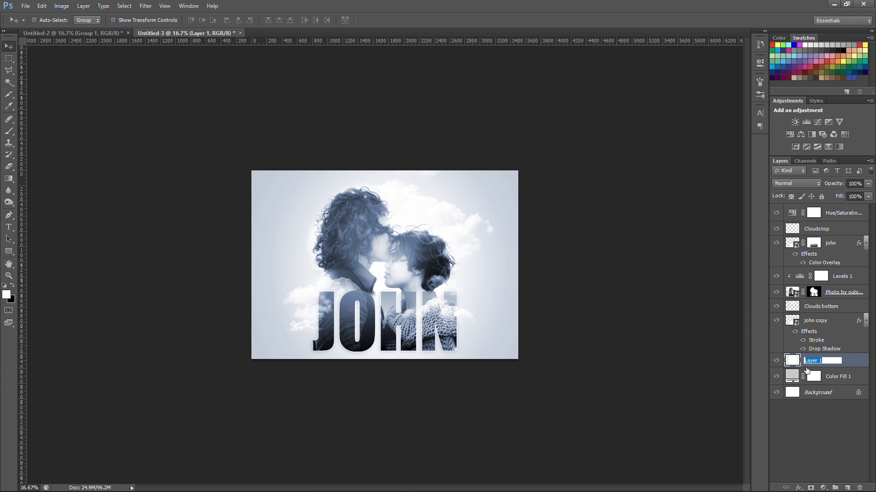
type("light background")
key("Return")
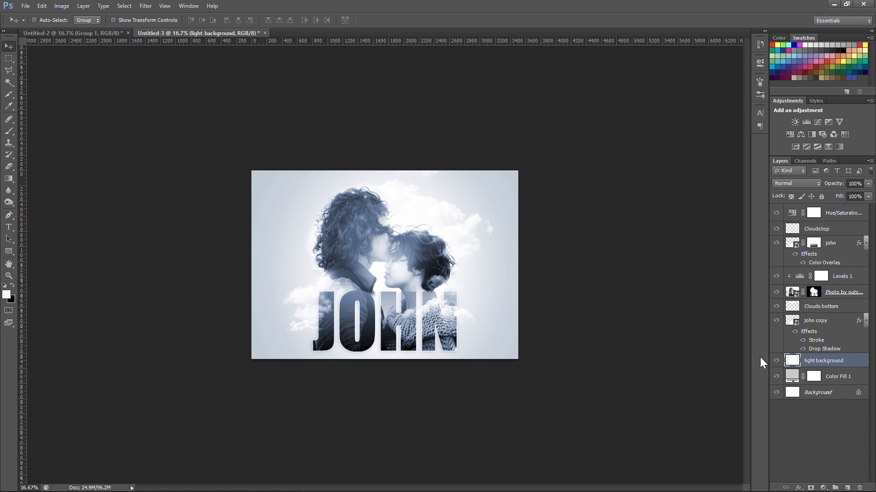
Switch to the Brush tool and choose the 30 px soft round tip with 0% hardness
key("b")
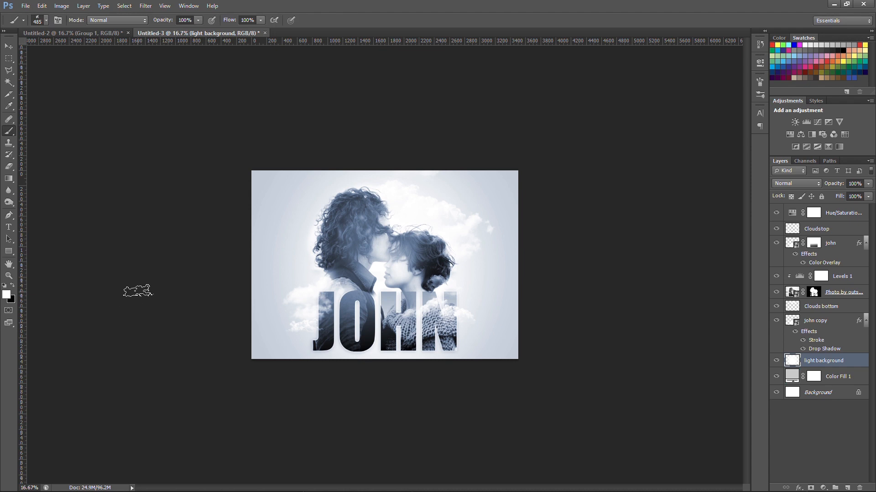
left_click(56, 20)
scroll(676, 118, "up", 5)
left_click(652, 89)
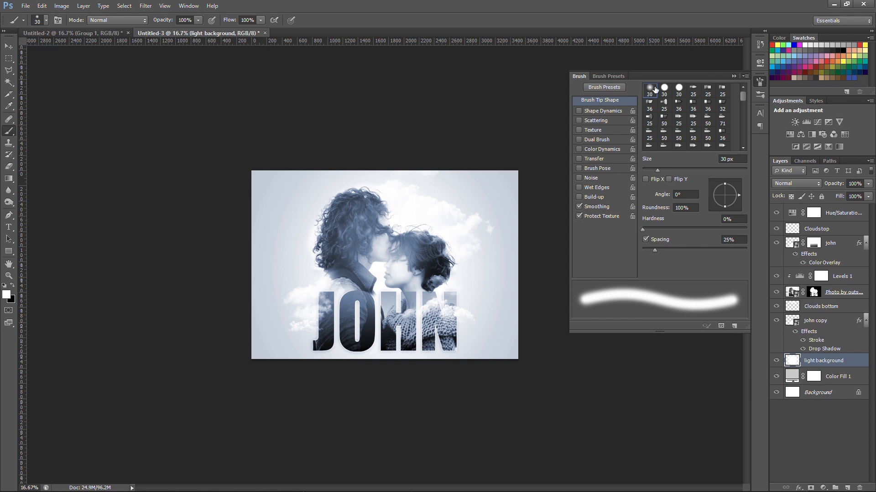
left_click(734, 76)
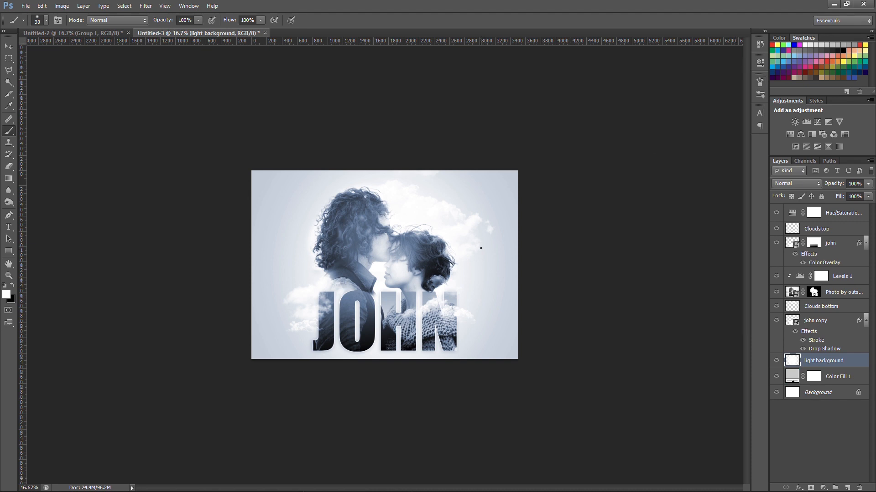
Paint a soft white glow behind the couple and letters on the light background layer, enlarging the brush to 800 px and beyond
key("bracketright")
key("bracketright")
key("bracketright")
key("bracketright")
key("bracketright")
key("bracketright")
key("bracketright")
key("bracketright")
key("bracketright")
key("bracketright")
key("bracketright")
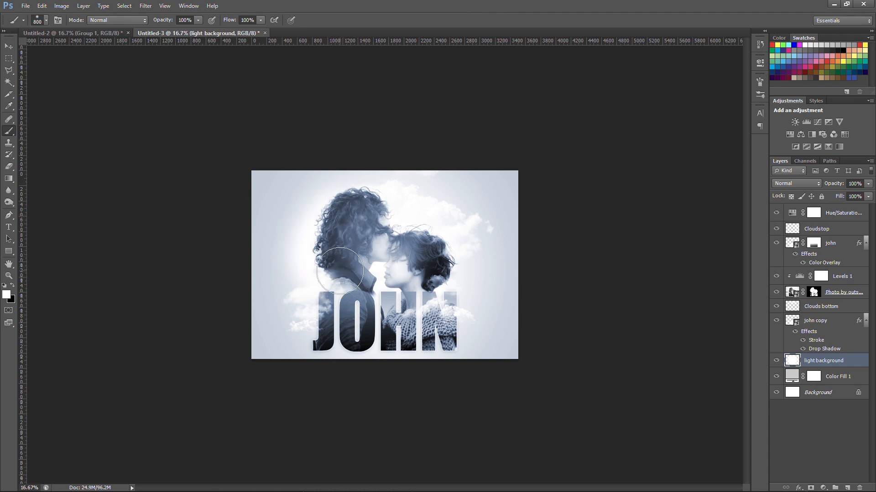
key("bracketright")
key("bracketright")
key("bracketright")
key("bracketright")
key("bracketright")
key("bracketright")
key("bracketright")
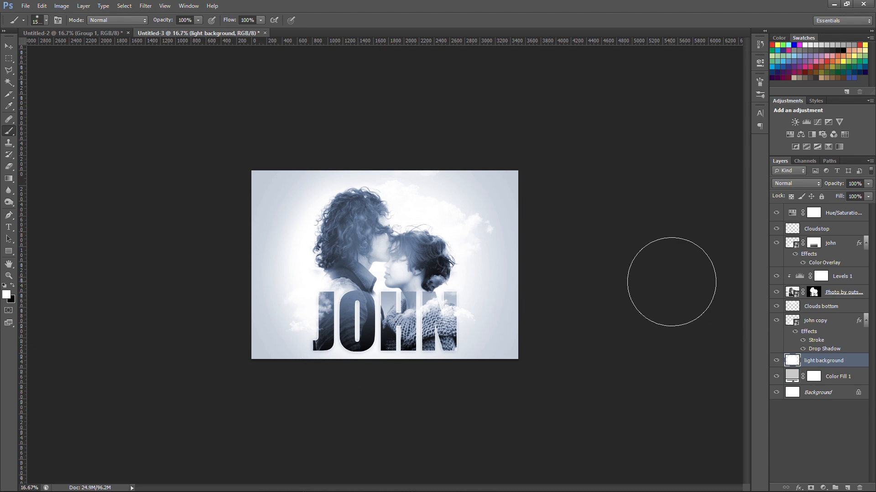
Set the light background layer's opacity to 90% and return to the Move tool
left_click_drag(832, 183, 834, 183)
left_click_drag(839, 186, 834, 185)
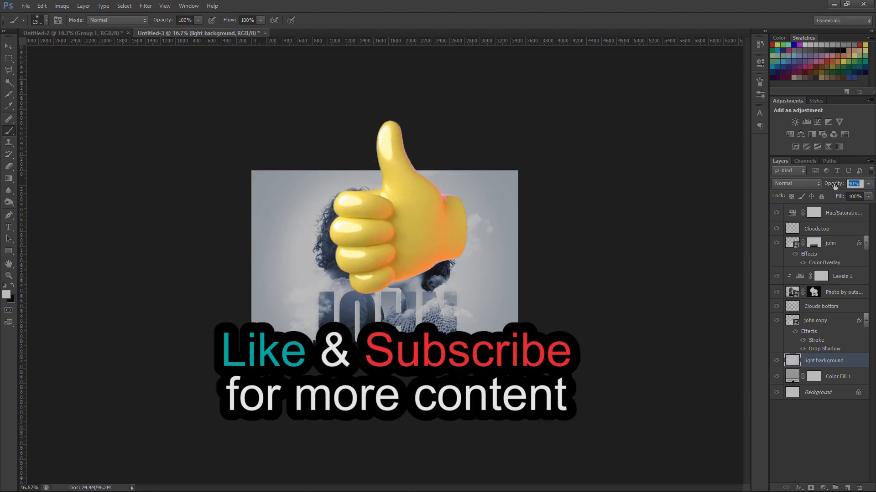
left_click(8, 44)
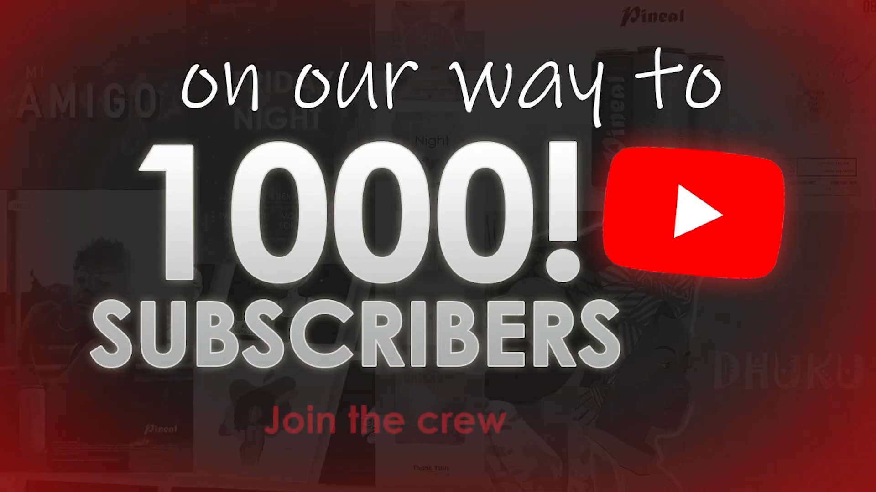